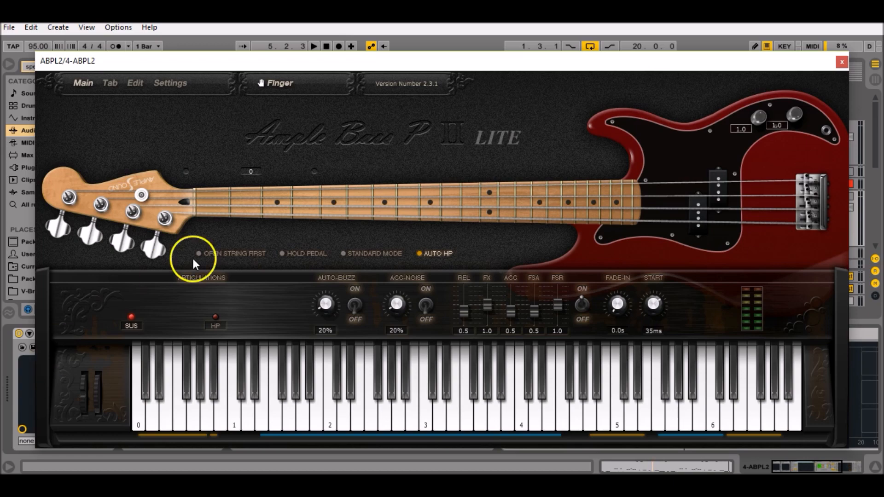
- Close the ABPL2 plug-in window and compare the bass playback with the Audio Effect Rack bypassed and re-enabled
left_click(842, 61)
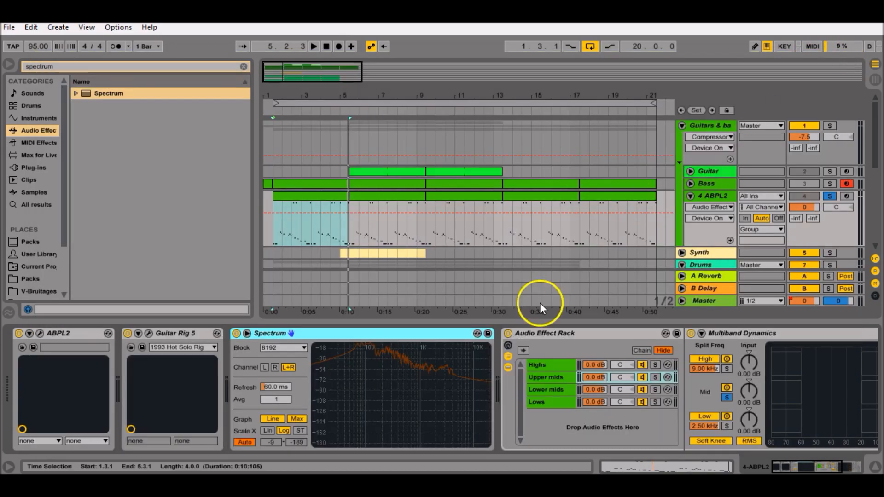
left_click(508, 332)
key("space")
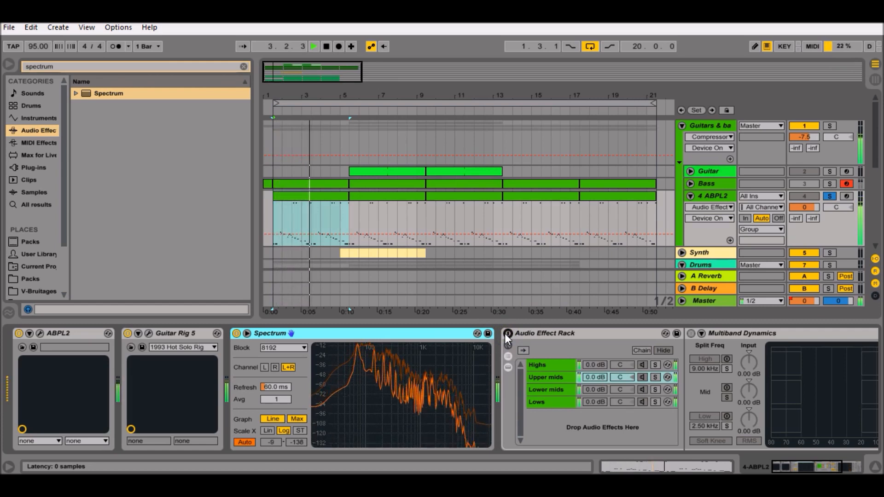
left_click(505, 333)
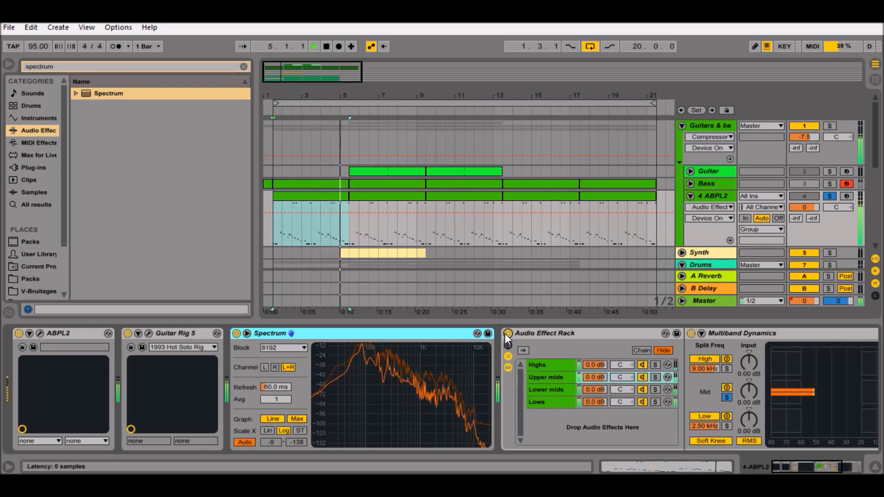
key("space")
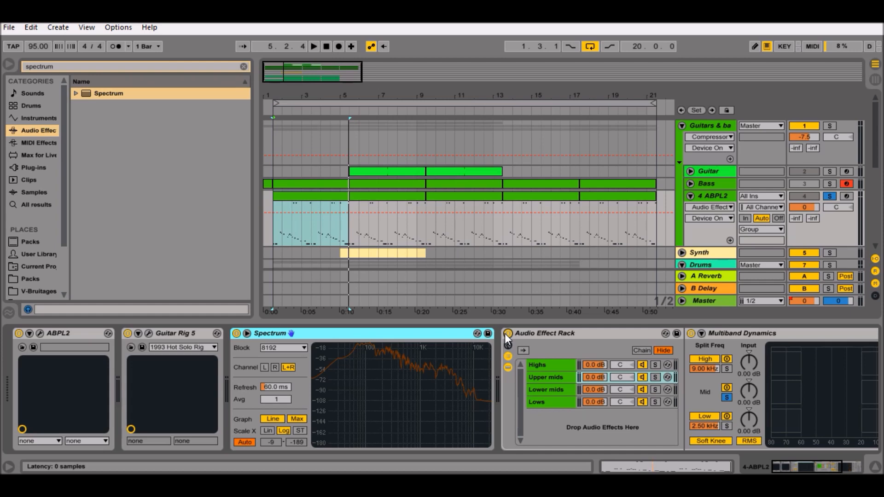
- Examine the bass's frequency peaks during playback in the enlarged Spectrum display, then collapse it
left_click(247, 333)
key("space")
left_click_drag(381, 271, 362, 115)
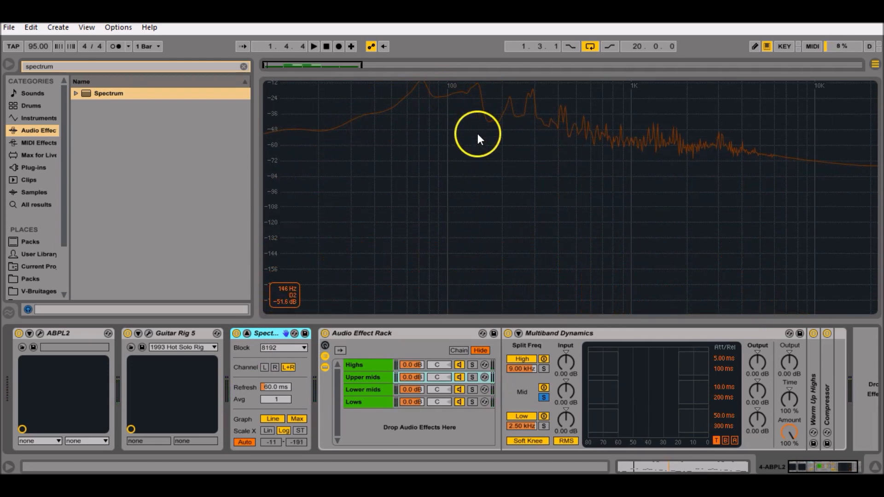
left_click(247, 333)
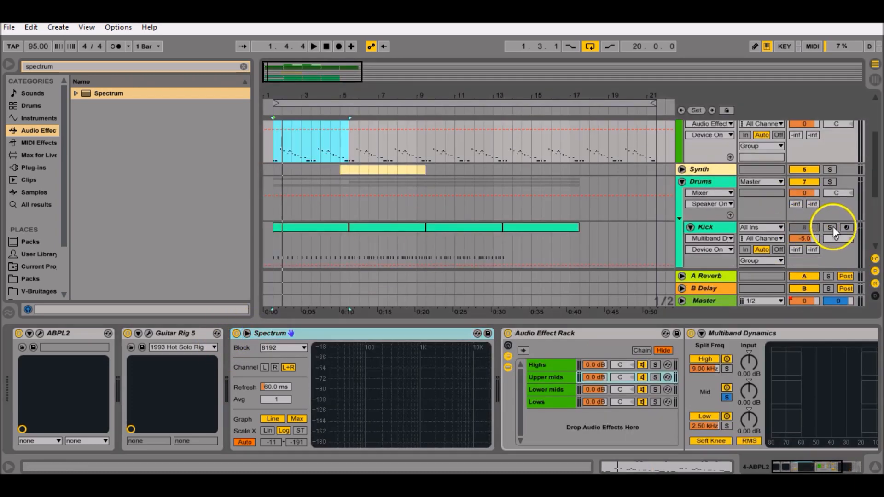
- Solo the Kick track and examine its frequencies during playback in its enlarged Spectrum display
left_click(829, 227)
left_click(715, 227)
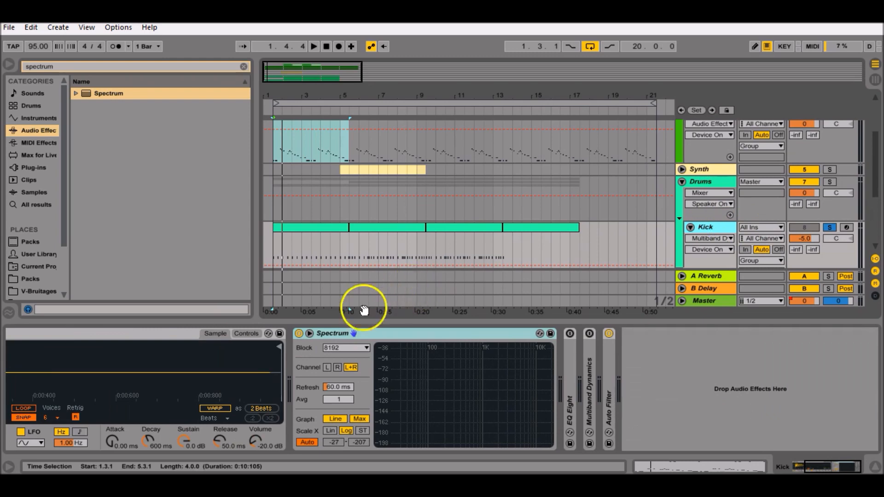
left_click(310, 331)
key("space")
key("space")
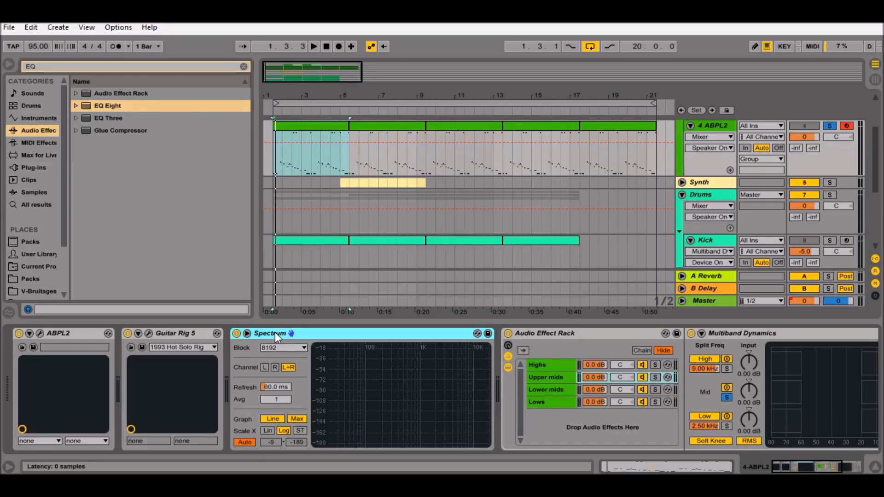
- Add an EQ Eight at the end of the ABPL2 bass track's device chain and show its enlarged curve display
left_click(247, 333)
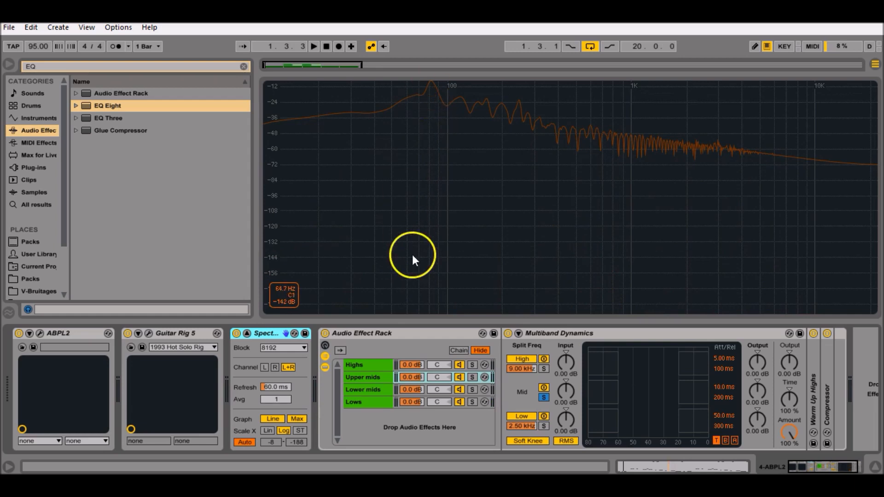
left_click_drag(109, 106, 844, 430)
left_click(581, 332)
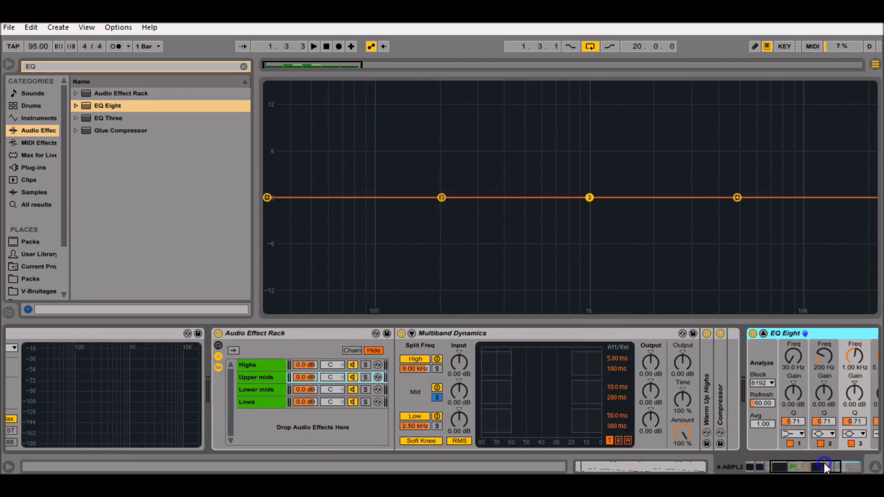
left_click_drag(824, 463, 866, 466)
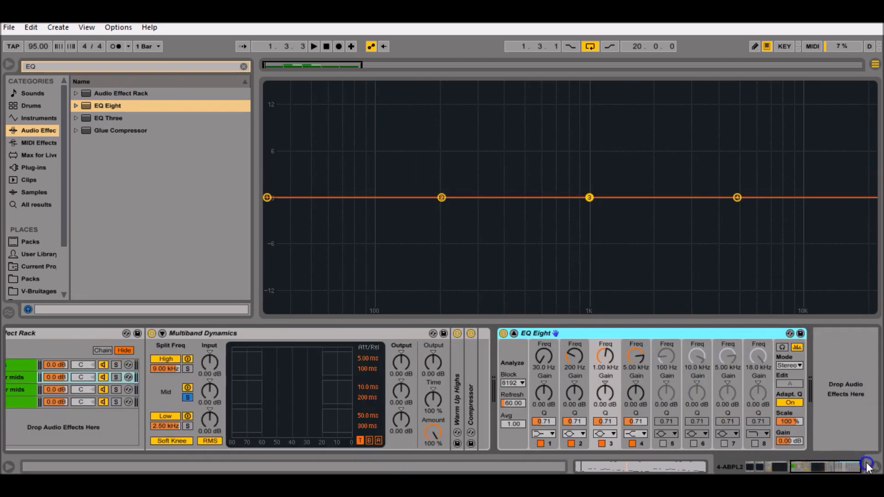
- Set band 1 of the bass EQ Eight to 80 Hz and raise its gain to about 3.57 dB
left_click(539, 366)
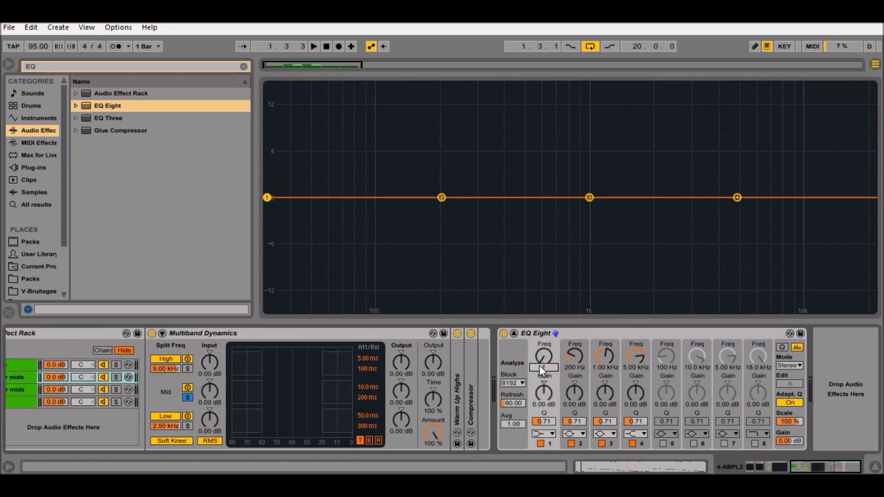
key("Return")
left_click_drag(544, 396, 544, 385)
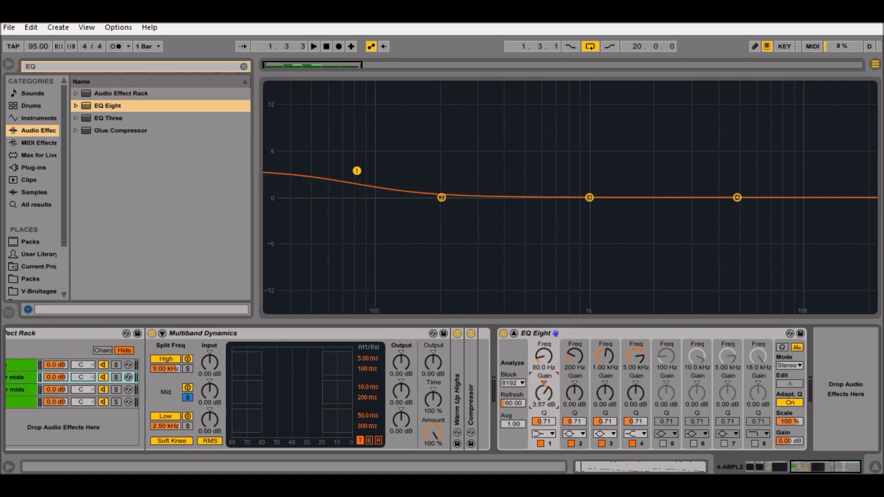
- Make band 1 a narrow bell boost with a Q of about 5.55 and a gain of 5 dB
mouse_move(542, 419)
left_mouse_down()
mouse_move(542, 391)
mouse_move(542, 427)
left_mouse_up()
left_click(540, 432)
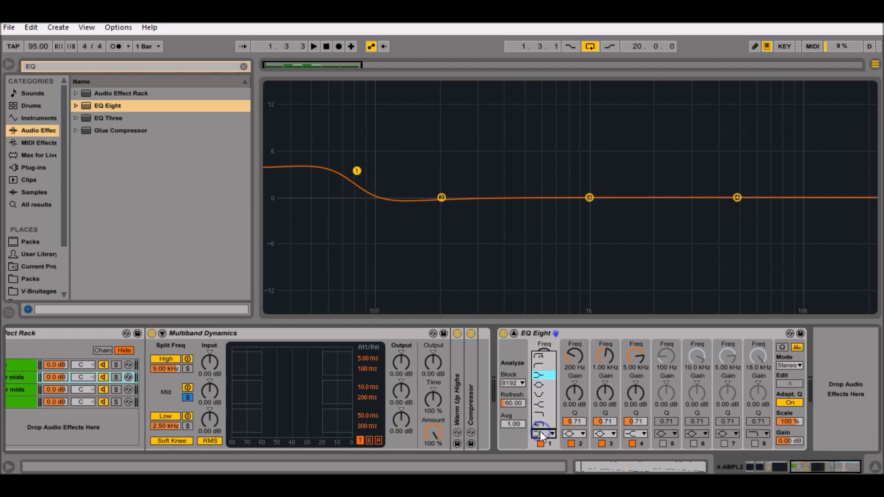
left_click(552, 385)
mouse_move(548, 386)
left_mouse_down()
mouse_move(548, 371)
mouse_move(545, 395)
left_mouse_up()
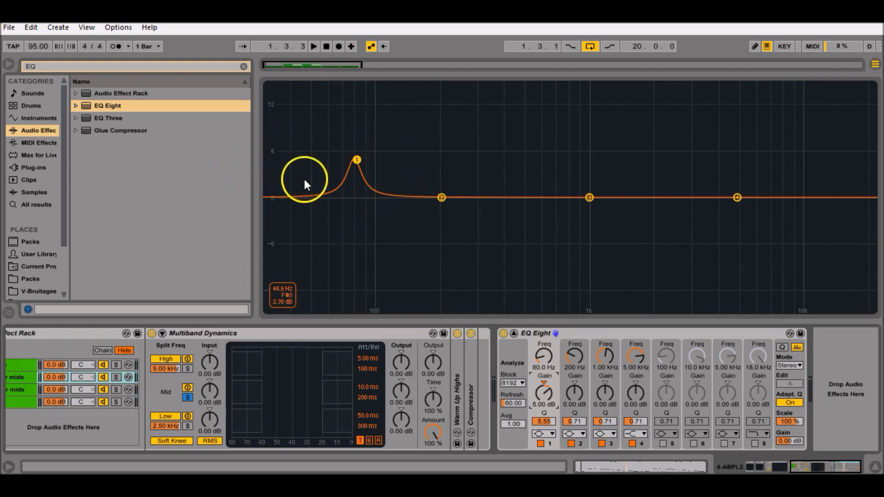
- Collapse the bass EQ display, then add an EQ Eight at the end of the Kick track's device chain and enlarge its display
left_click(840, 470)
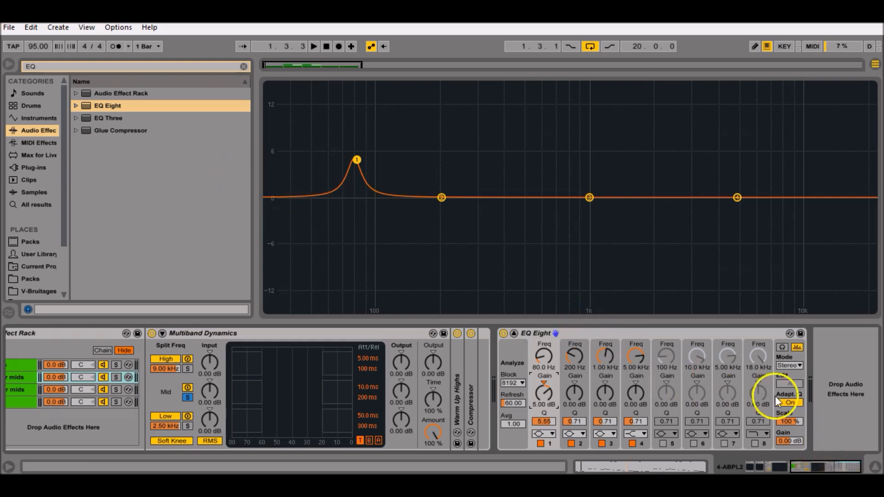
left_click(514, 333)
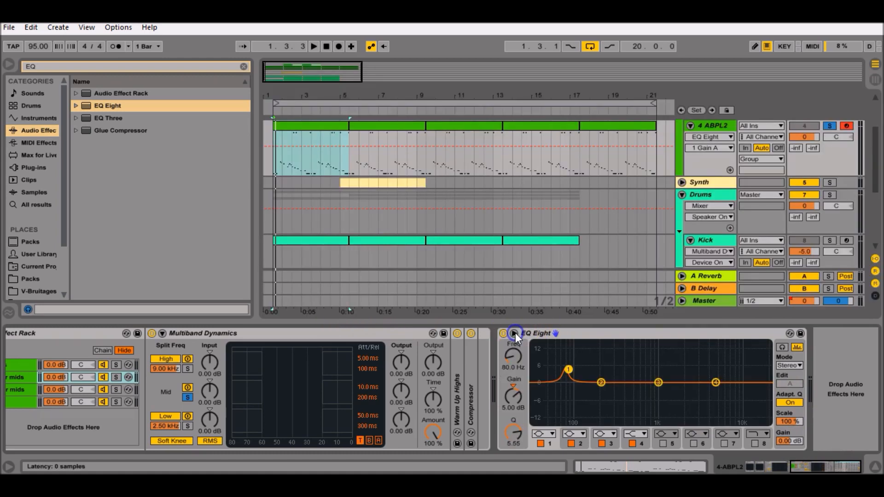
scroll(755, 214, "down", 2)
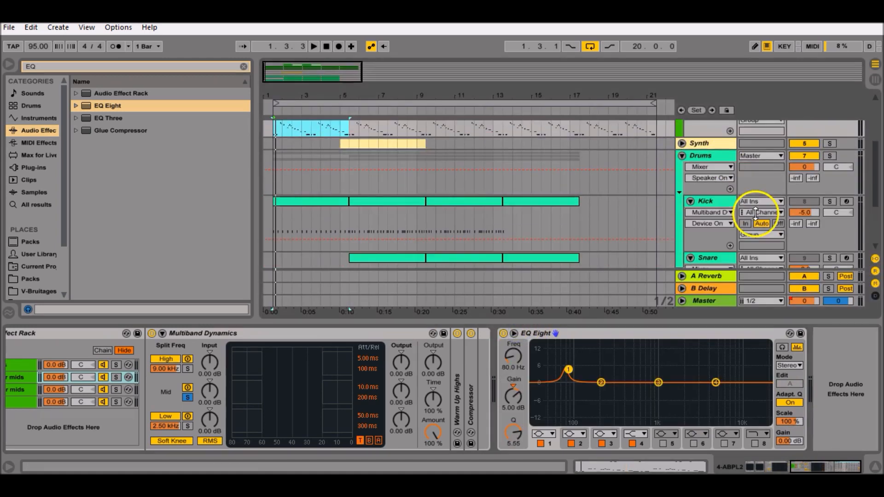
left_click(714, 200)
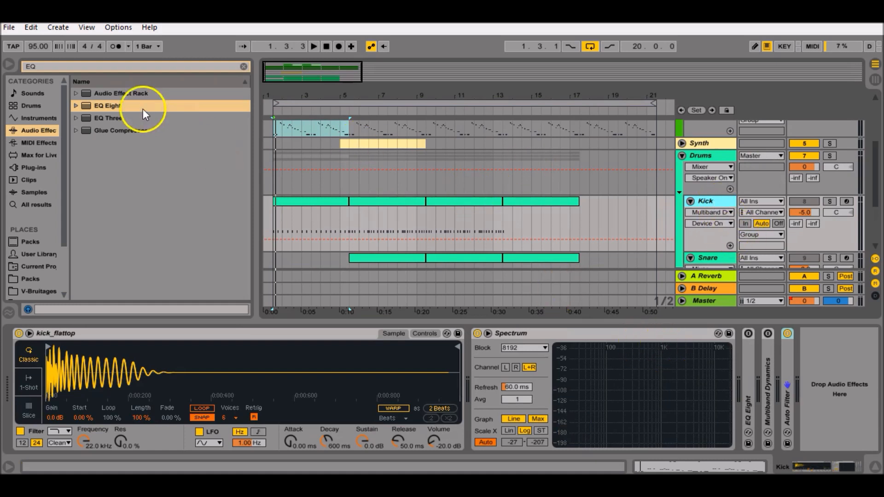
left_click_drag(129, 106, 816, 363)
left_click(150, 161)
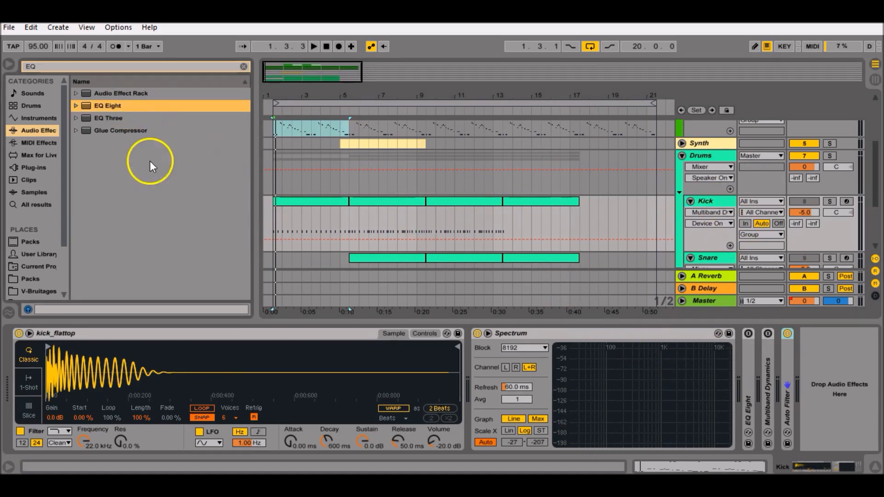
left_click_drag(112, 103, 810, 417)
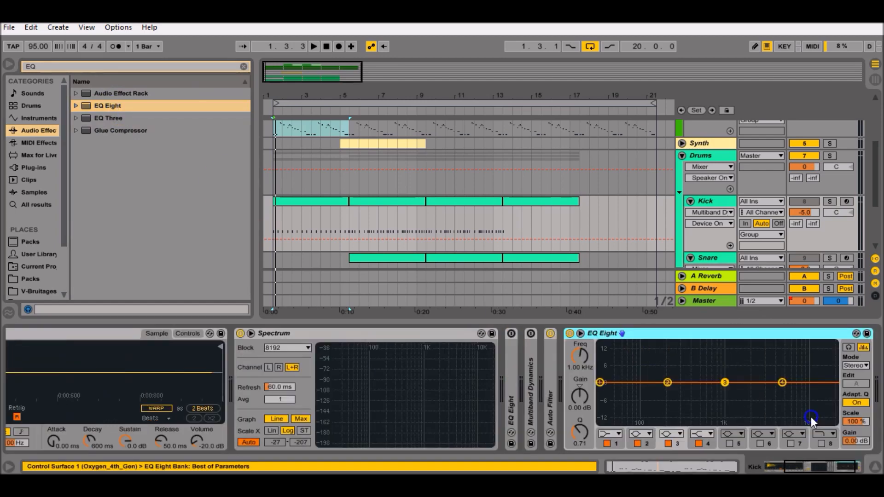
left_click(580, 333)
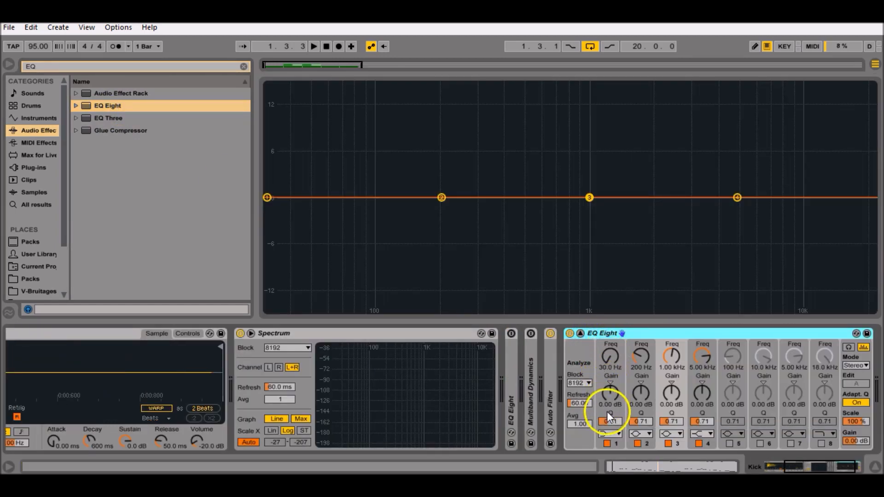
- Set band 1 of the kick's new EQ Eight to 80 Hz and cut its gain to about -5.24 dB
left_click(609, 367)
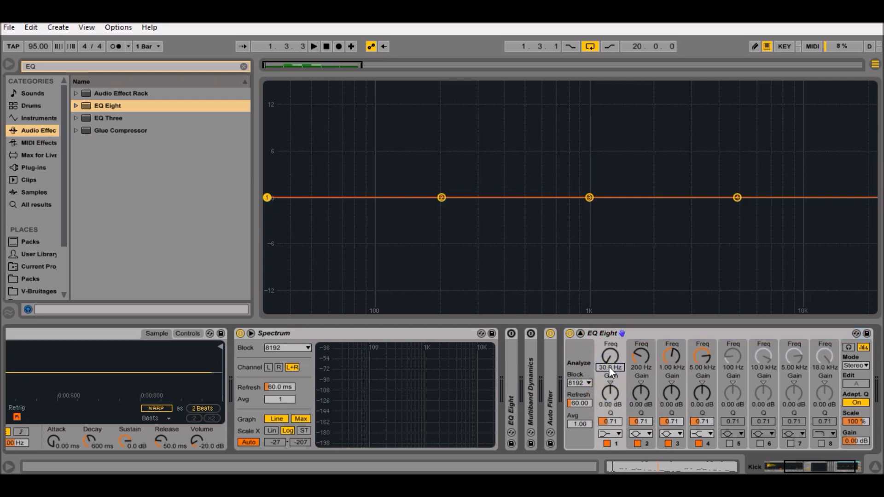
key("Return")
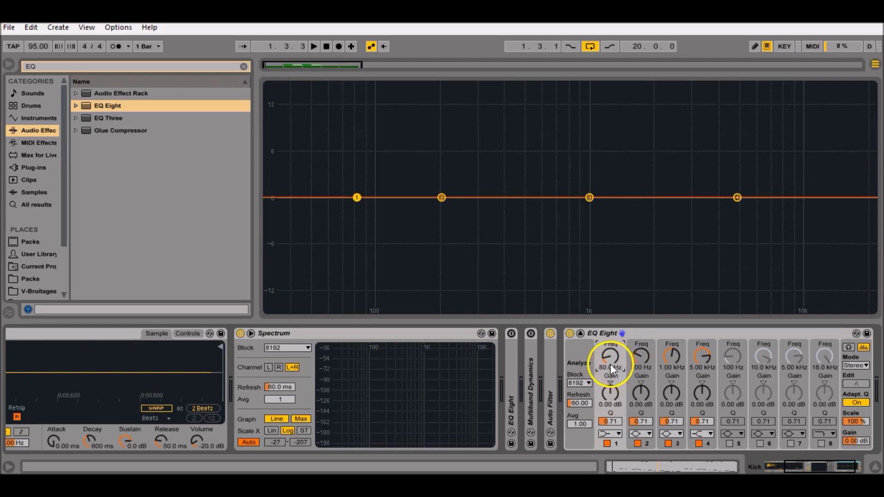
left_click_drag(607, 394, 608, 413)
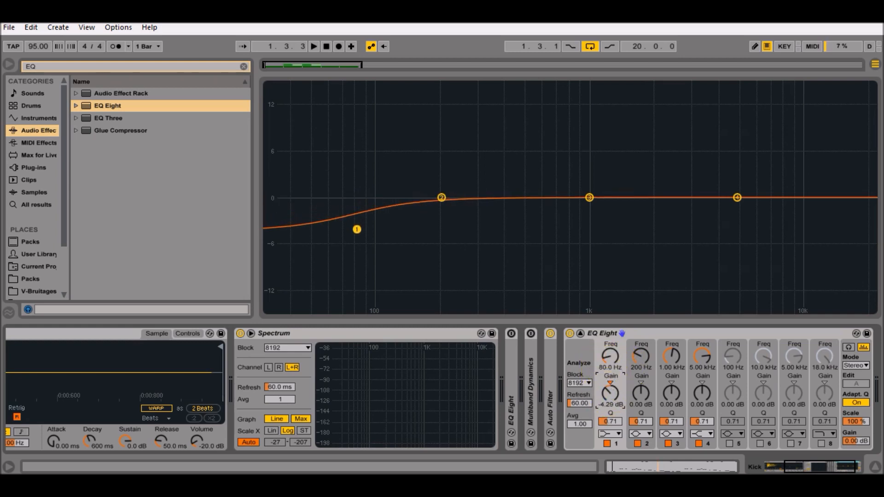
left_click_drag(610, 395, 609, 400)
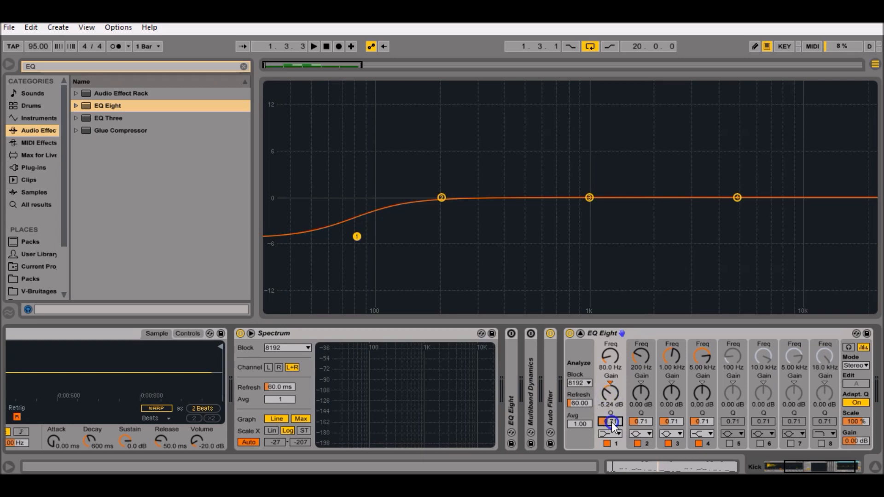
- Narrow the kick EQ's band 1 to a Q of about 6.02 and change its filter type to bell
left_click_drag(612, 422, 612, 404)
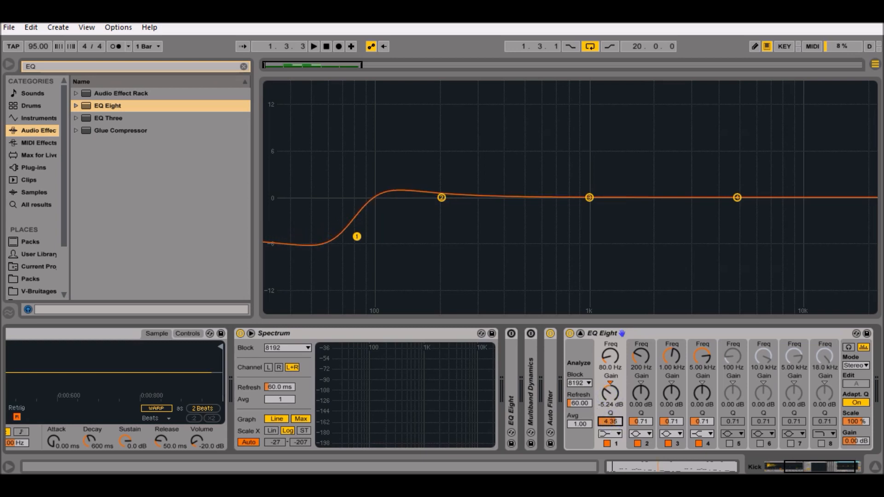
left_click(613, 435)
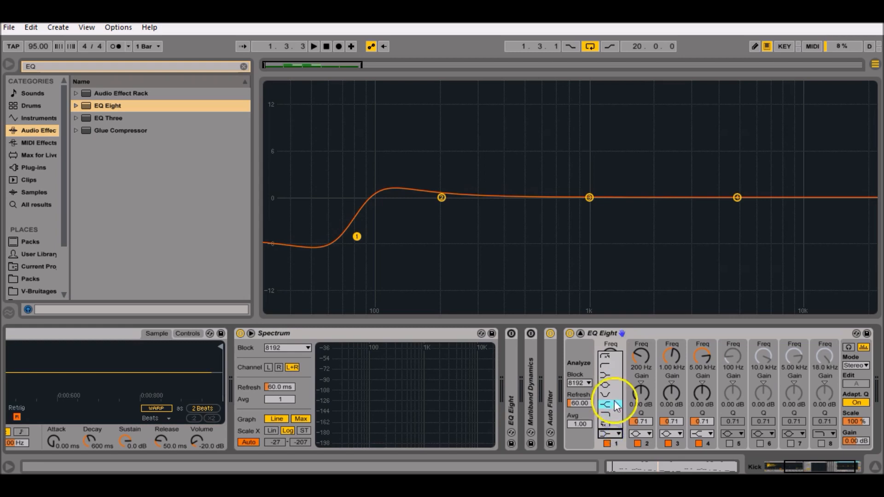
left_click(619, 381)
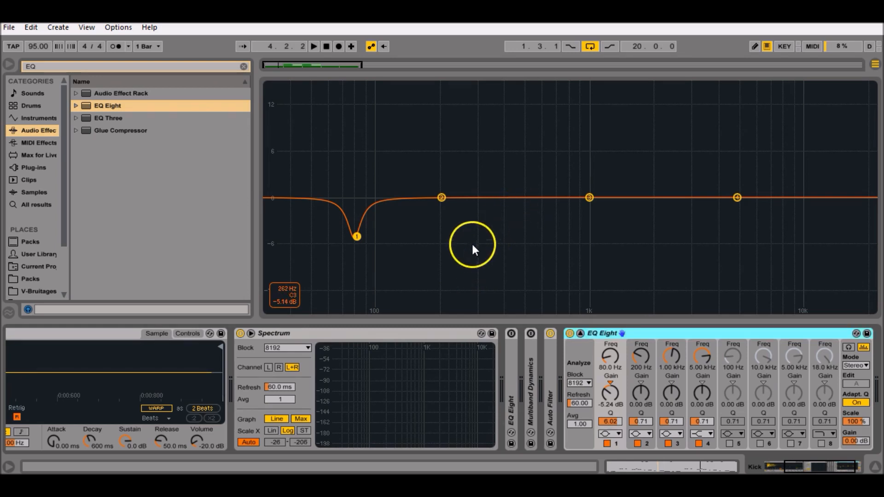
- Play the kick in short passes and examine its frequency spectrum against the EQ Eight curve
key("space")
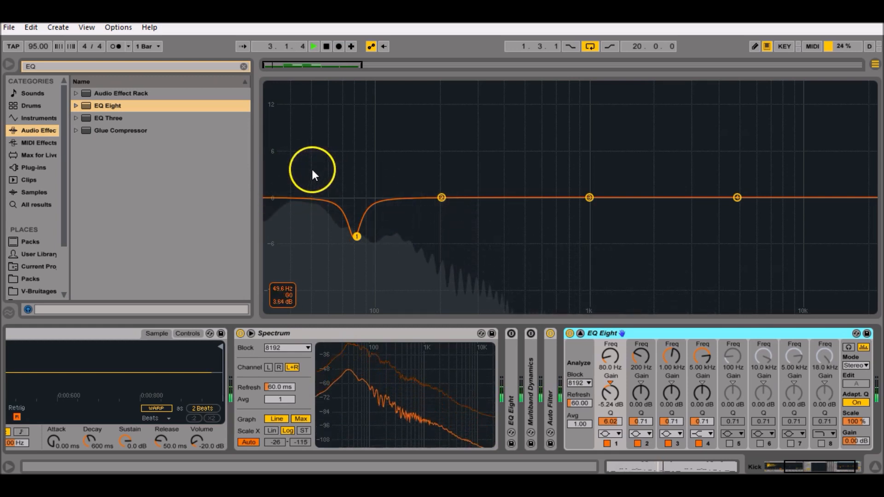
key("space")
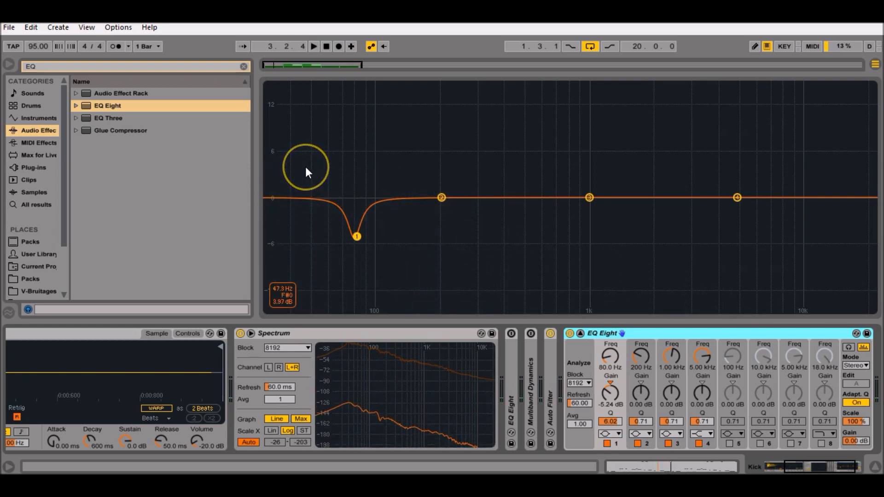
key("space")
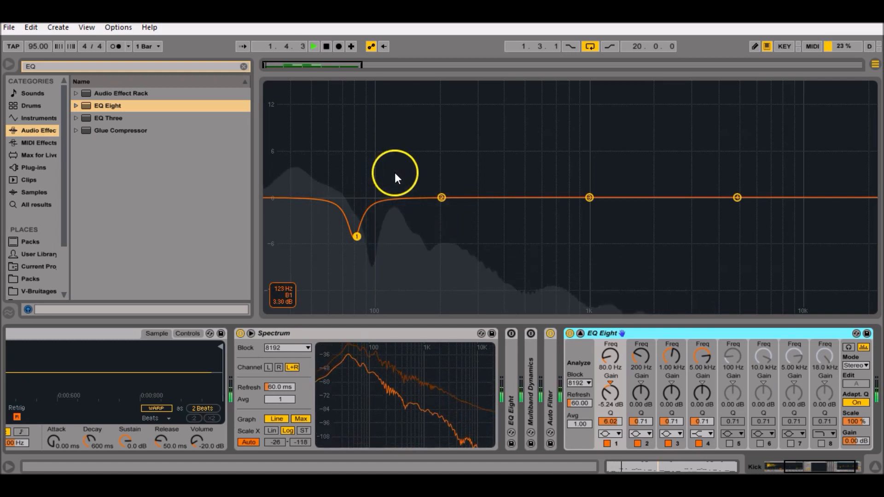
key("space")
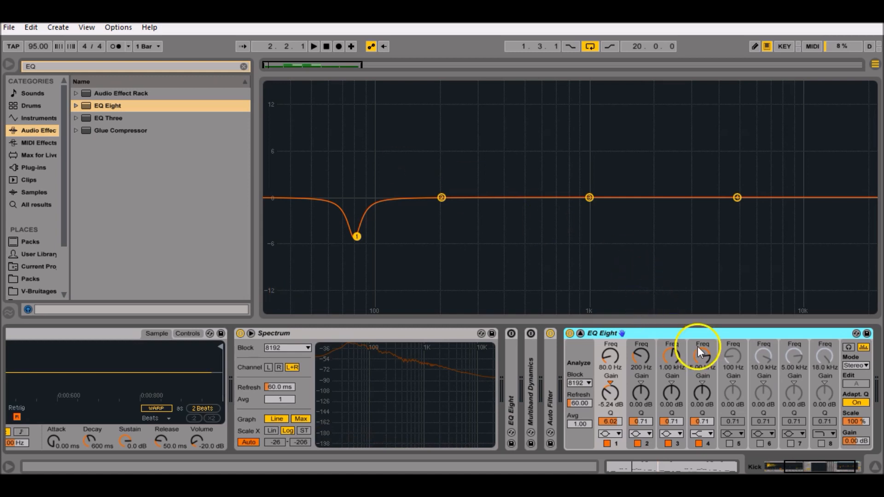
- Set band 2 of the kick's EQ Eight to 45.6 Hz with a 2.62 dB boost and a Q of 6.53
left_click_drag(799, 463, 806, 463)
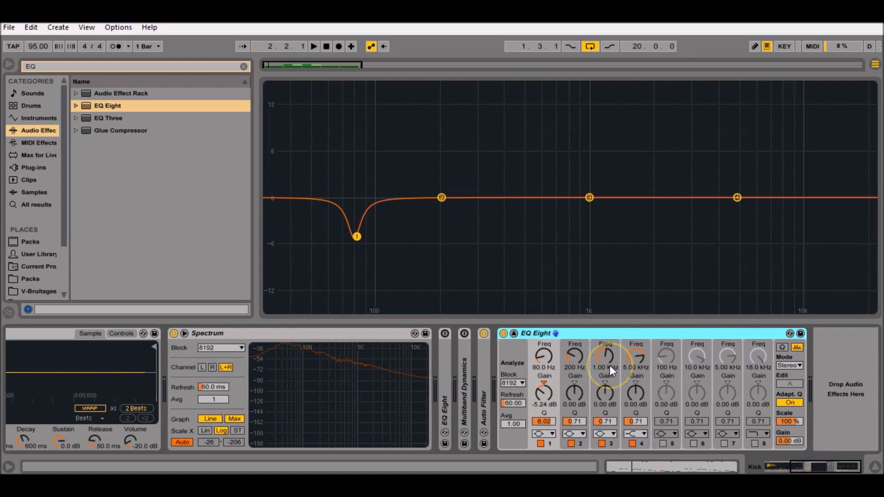
left_click_drag(578, 357, 578, 380)
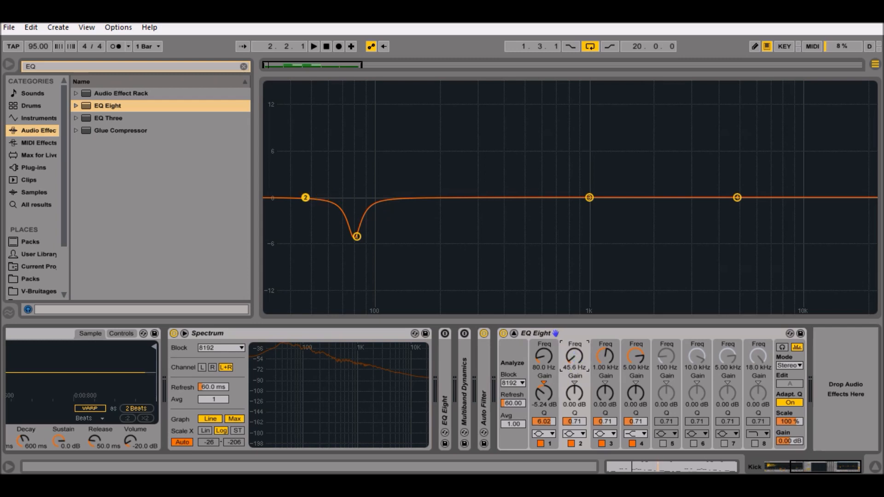
left_click_drag(575, 393, 575, 384)
left_click_drag(574, 419, 576, 414)
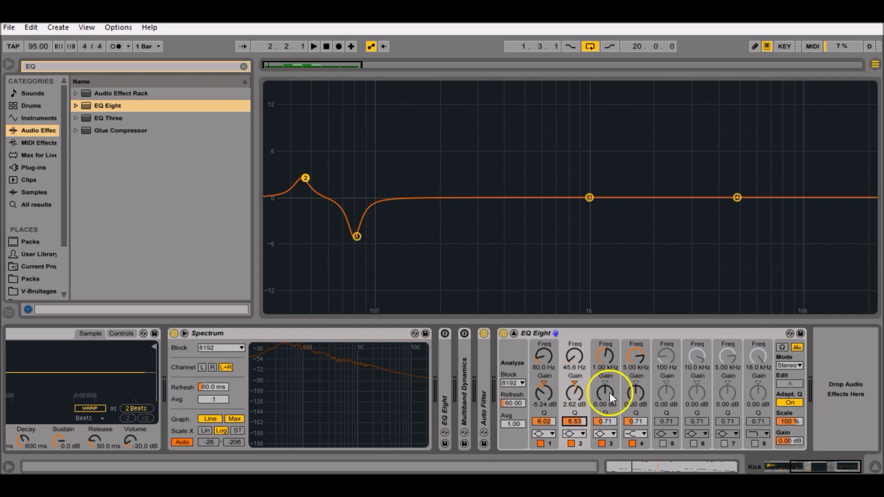
- Set band 3 of the kick's EQ Eight to 130 Hz with a 2.86 dB boost and a Q of 7.08
left_click(614, 347)
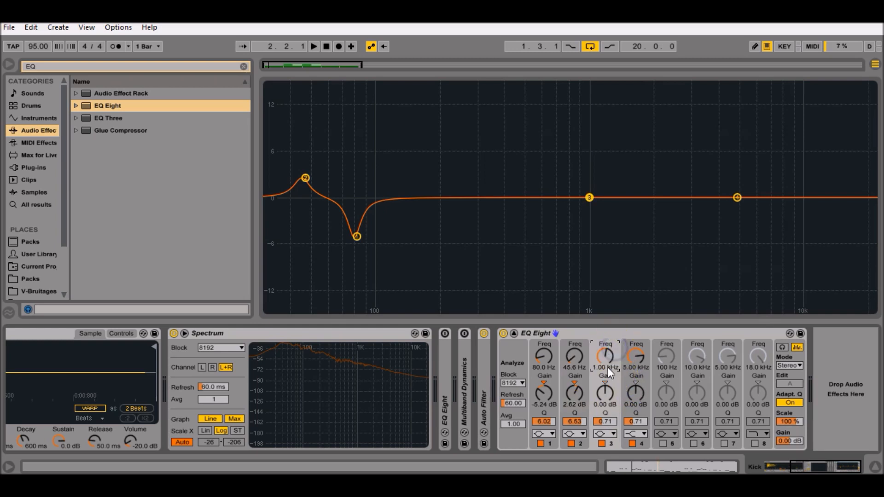
mouse_move(606, 368)
left_mouse_down()
mouse_move(606, 396)
mouse_move(605, 353)
mouse_move(605, 363)
left_mouse_up()
left_click_drag(604, 398, 604, 390)
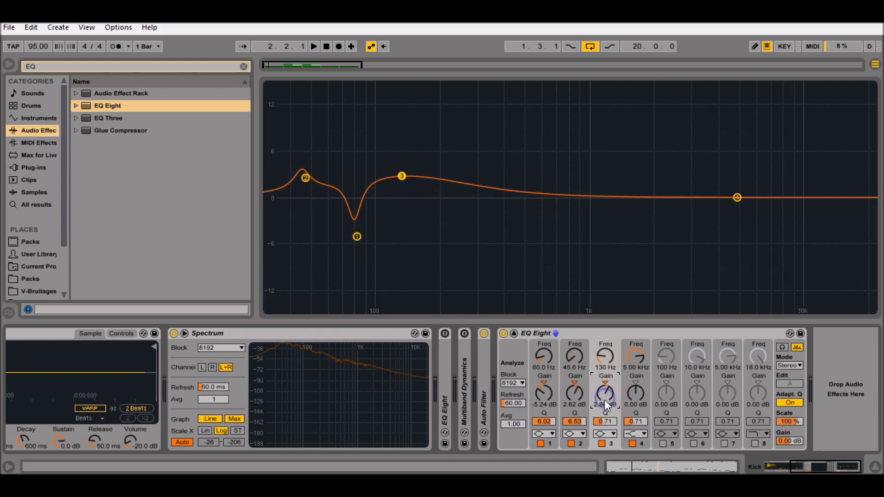
left_click_drag(605, 422, 605, 424)
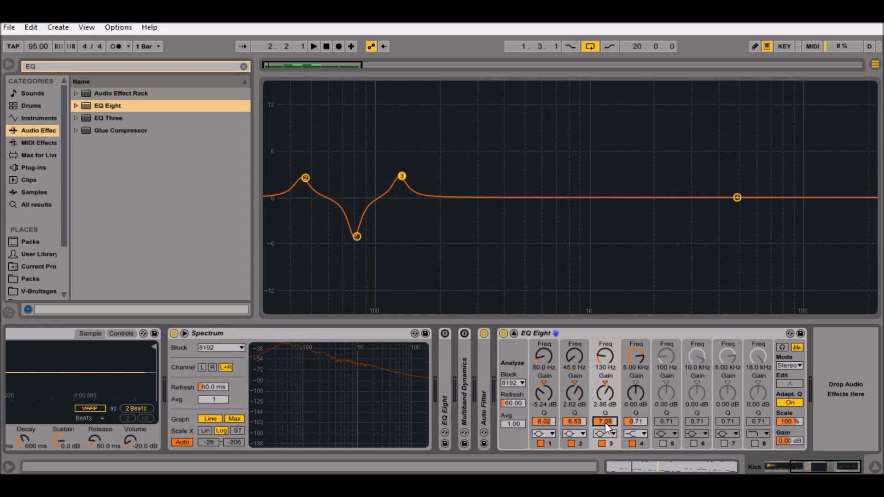
- Collapse the kick EQ display, then select the 4 ABPL2 bass track and enlarge its EQ Eight display
left_click(541, 331)
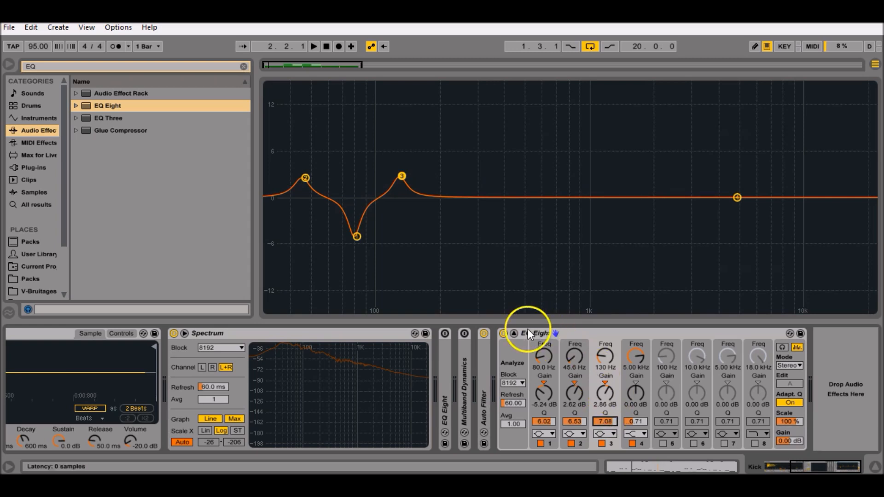
left_click(514, 333)
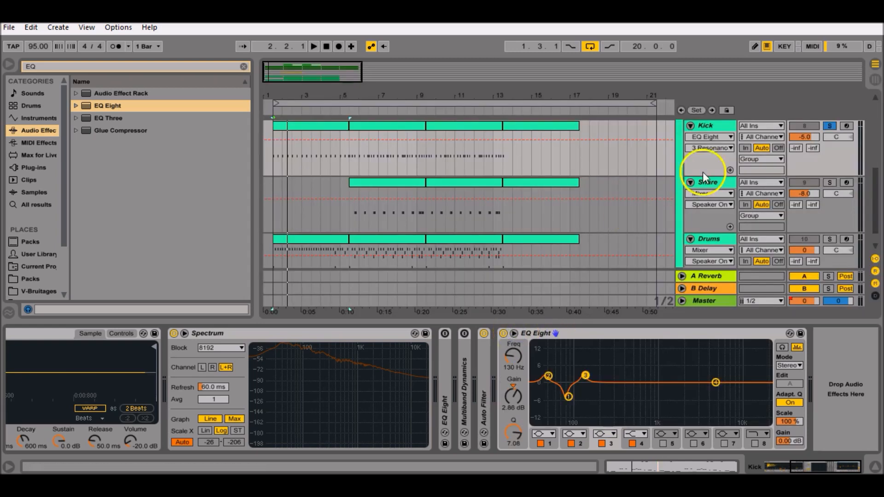
scroll(744, 162, "up", 3)
scroll(744, 162, "up", 3)
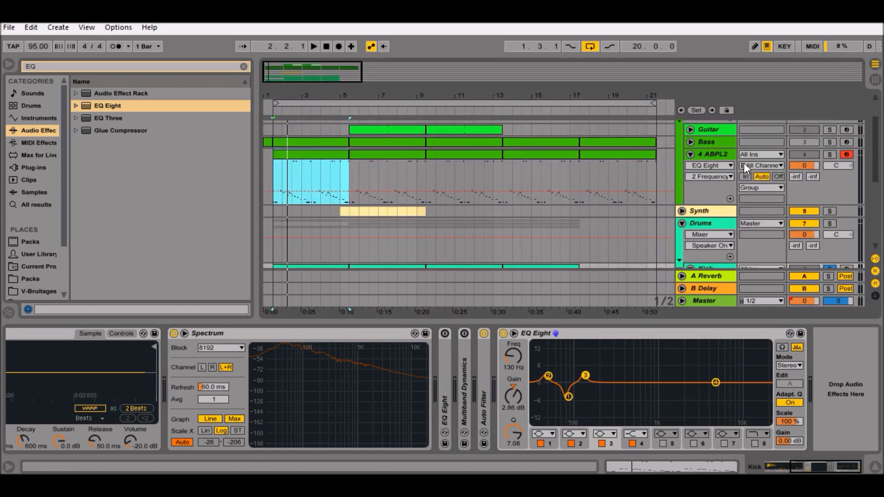
left_click(711, 154)
left_click(514, 334)
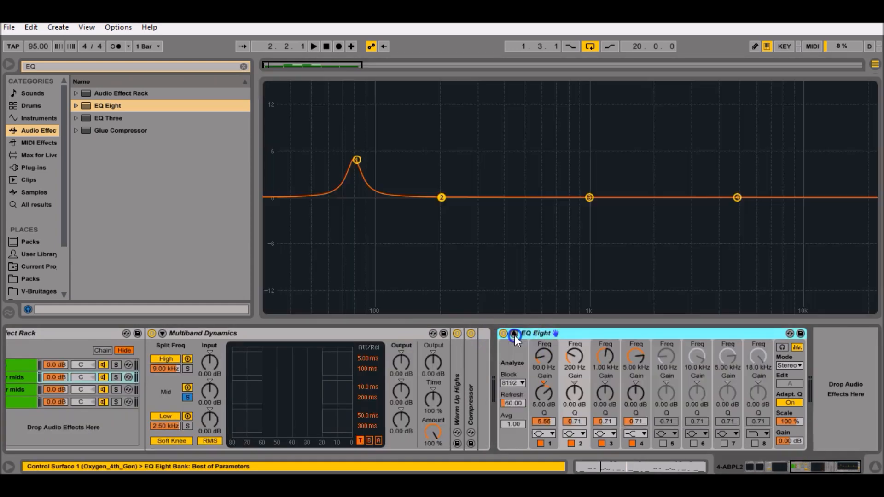
- Set band 2 of the bass EQ Eight to 45.6 Hz and change its filter type to a gentle low cut
left_click(571, 366)
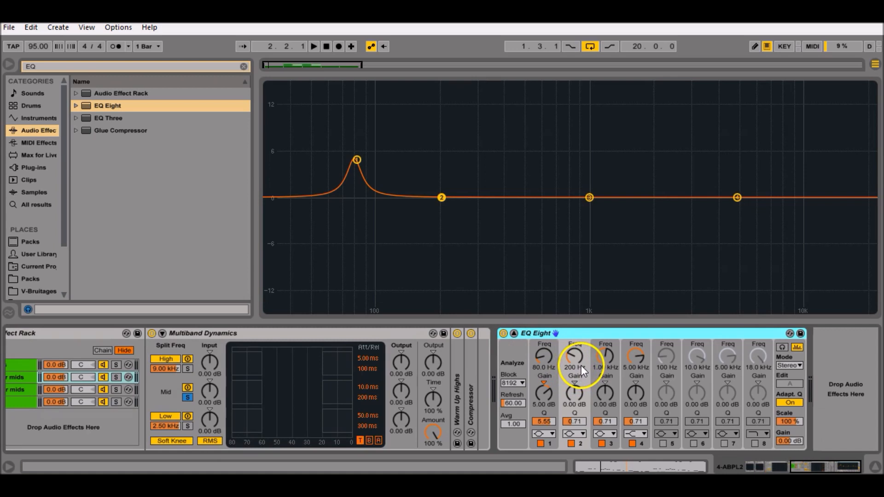
mouse_move(579, 358)
left_mouse_down()
mouse_move(579, 382)
mouse_move(578, 372)
left_mouse_up()
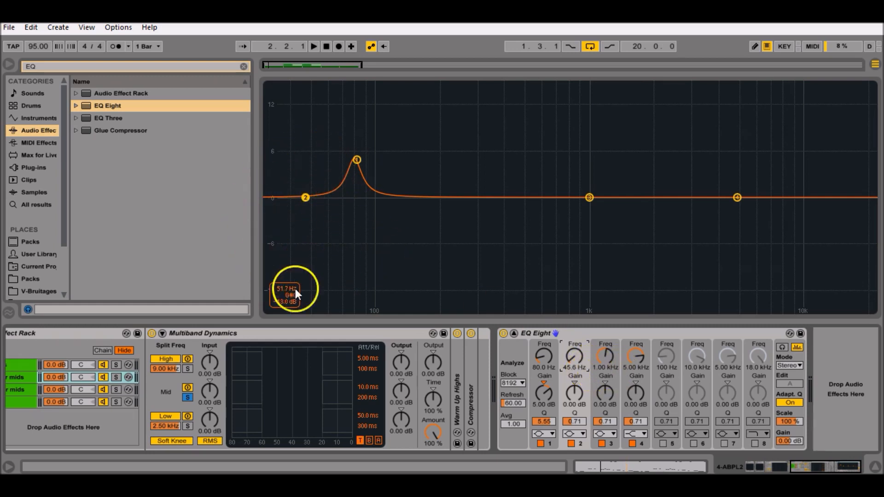
key("space")
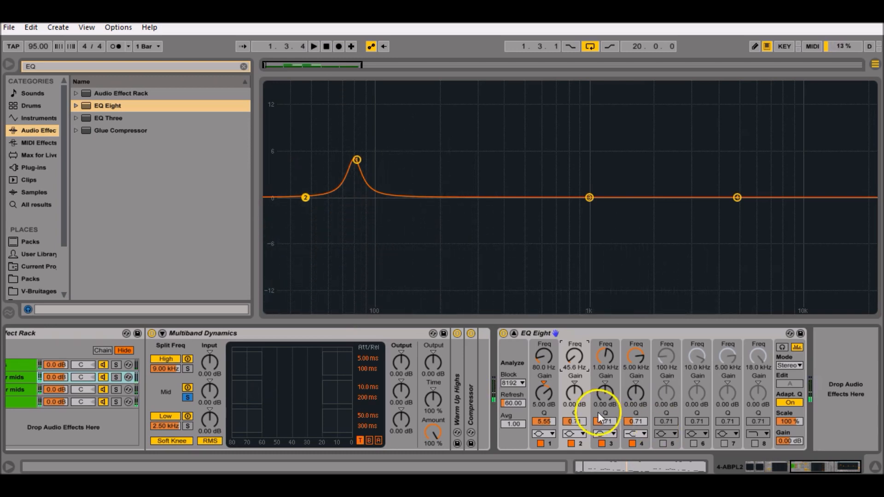
left_click(578, 435)
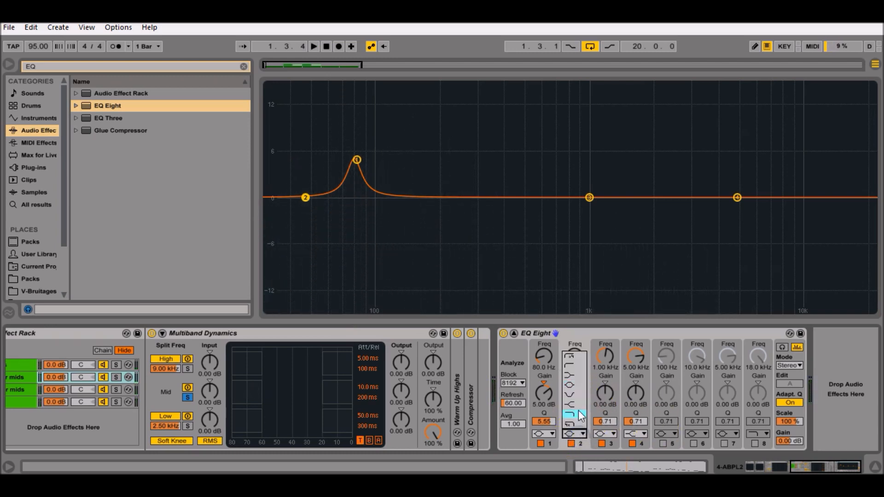
left_click(579, 365)
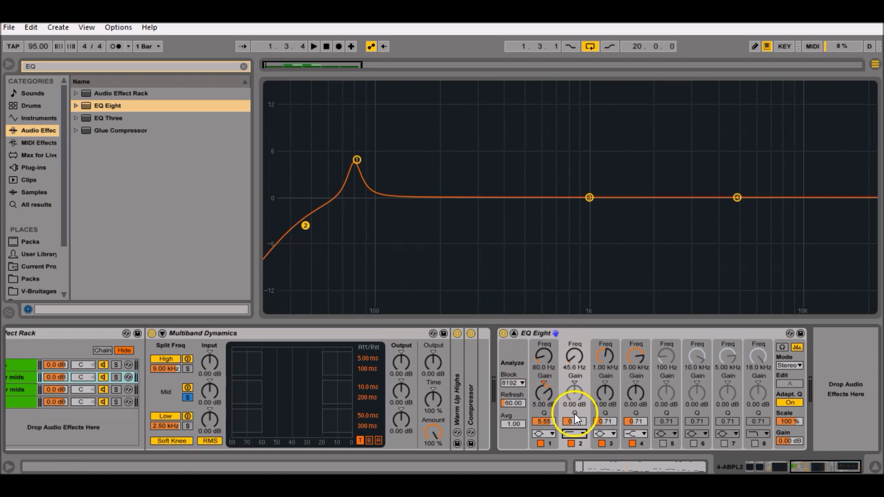
left_click(576, 435)
left_click(579, 365)
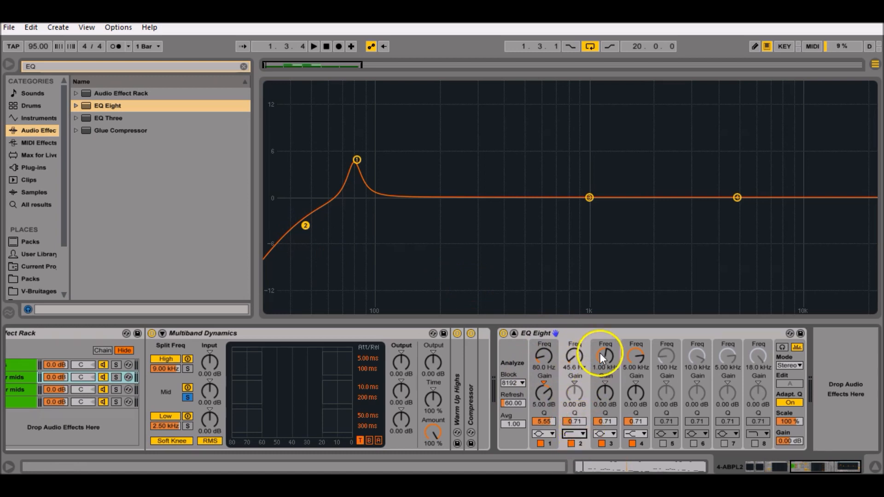
- Set band 3 of the bass EQ Eight to 130 Hz with a gain of -2.86 dB and a Q of 3.41
left_click(614, 377)
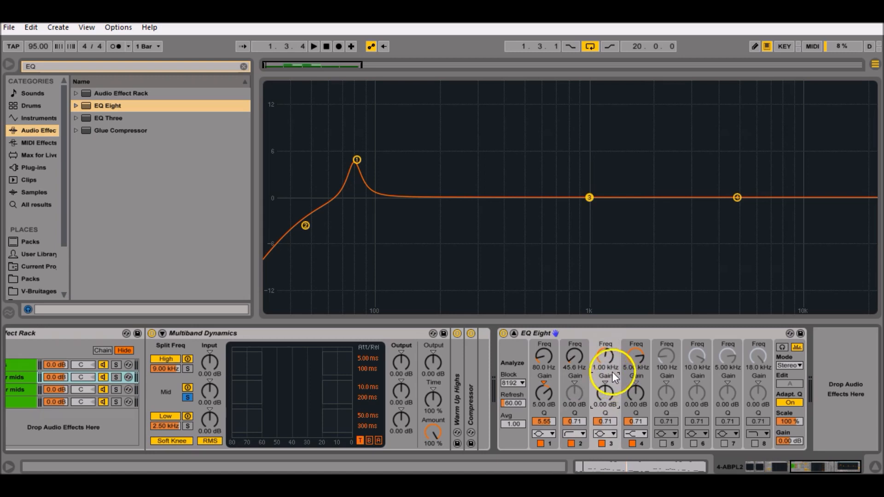
left_click_drag(608, 364, 608, 389)
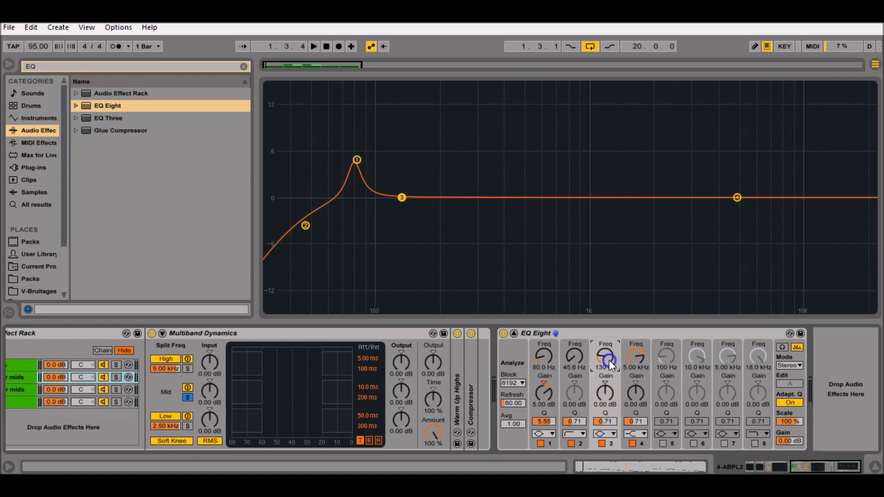
mouse_move(605, 397)
left_mouse_down()
mouse_move(604, 409)
mouse_move(605, 391)
left_mouse_up()
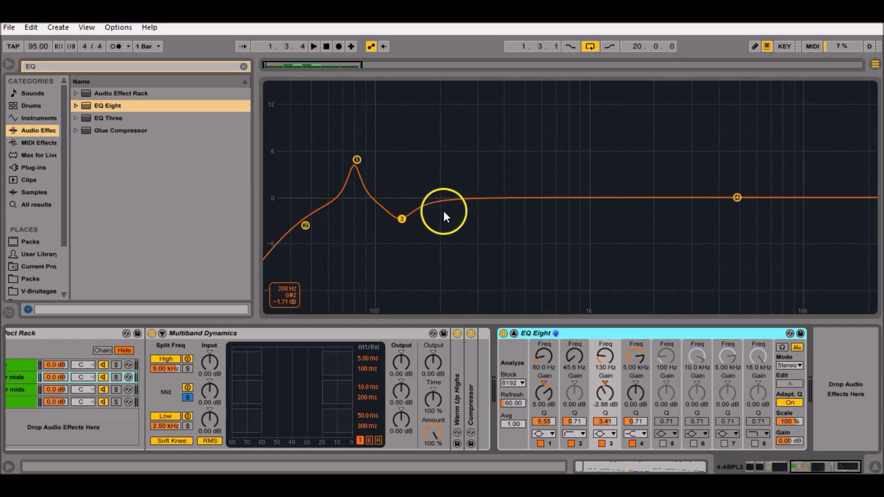
- Make band 4 of the bass EQ Eight a bell at 257 Hz with a gain of -2.62 dB and a Q of 3.28
left_click(647, 344)
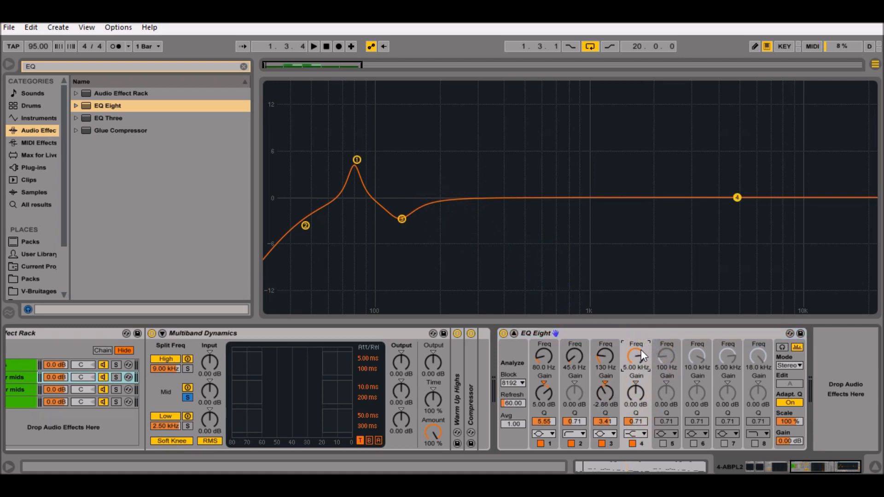
mouse_move(640, 357)
left_mouse_down()
mouse_move(640, 390)
mouse_move(637, 360)
left_mouse_up()
mouse_move(634, 392)
left_mouse_down()
mouse_move(636, 432)
mouse_move(645, 383)
mouse_move(637, 414)
mouse_move(636, 394)
left_mouse_up()
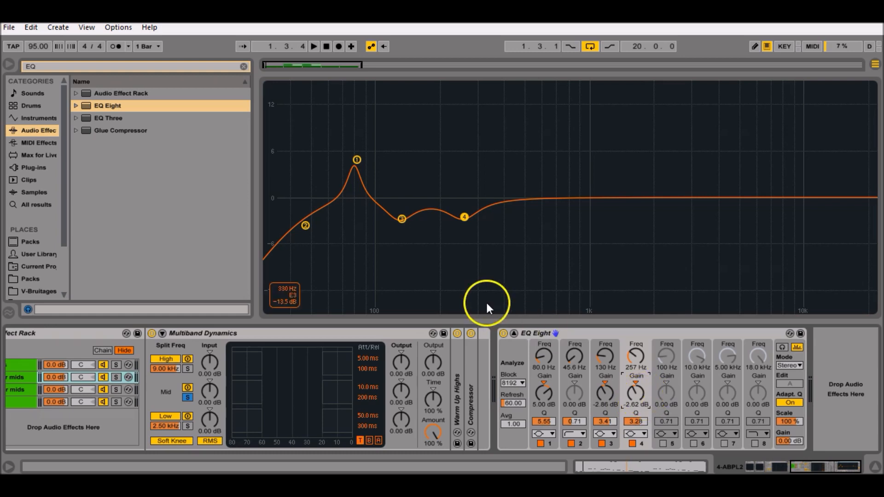
- Collapse the bass EQ display, then select the Kick track and enlarge its EQ Eight display
left_click(514, 333)
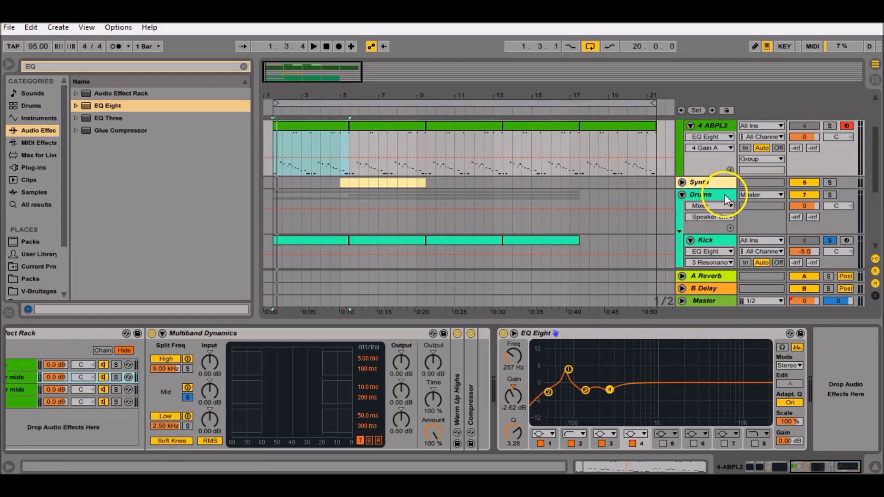
scroll(723, 194, "down", 1)
left_click(710, 215)
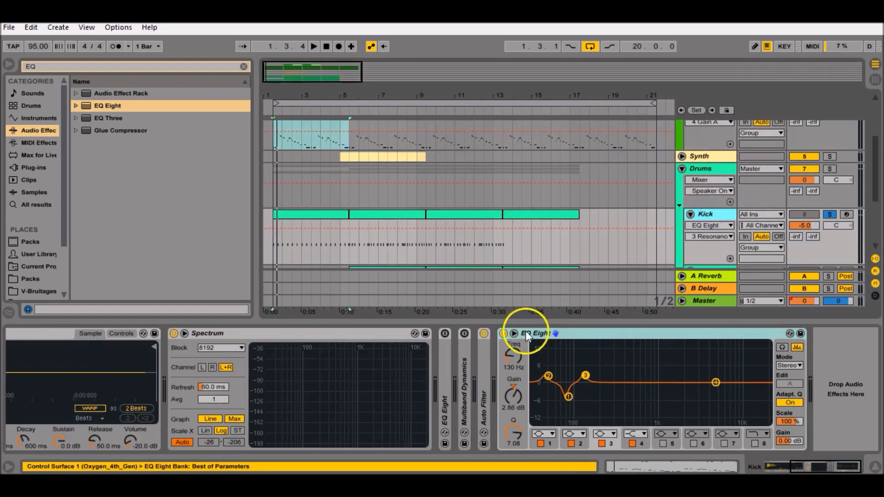
left_click(514, 333)
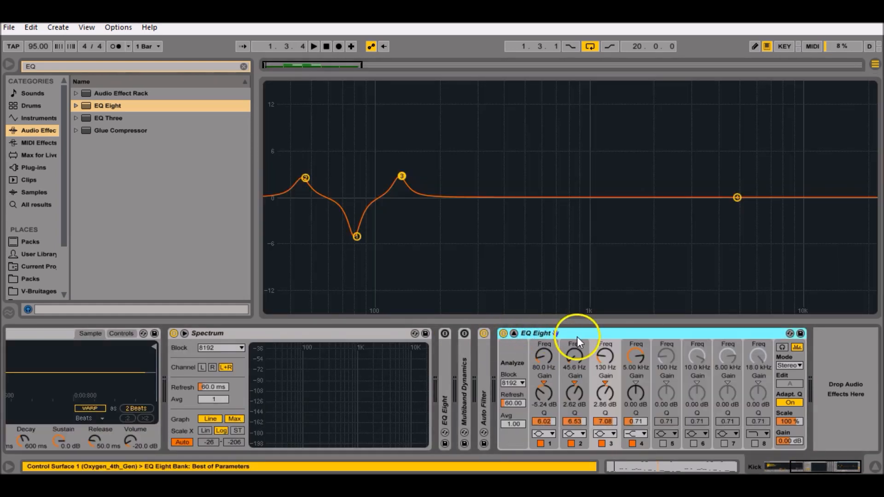
- Change band 4 of the kick's EQ Eight to a bell filter at about 244 Hz and adjust its gain
left_click(646, 350)
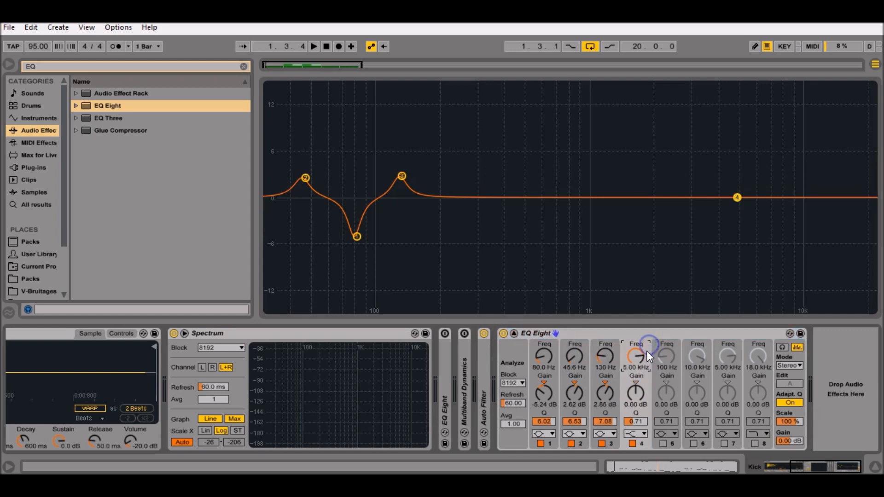
left_click(635, 433)
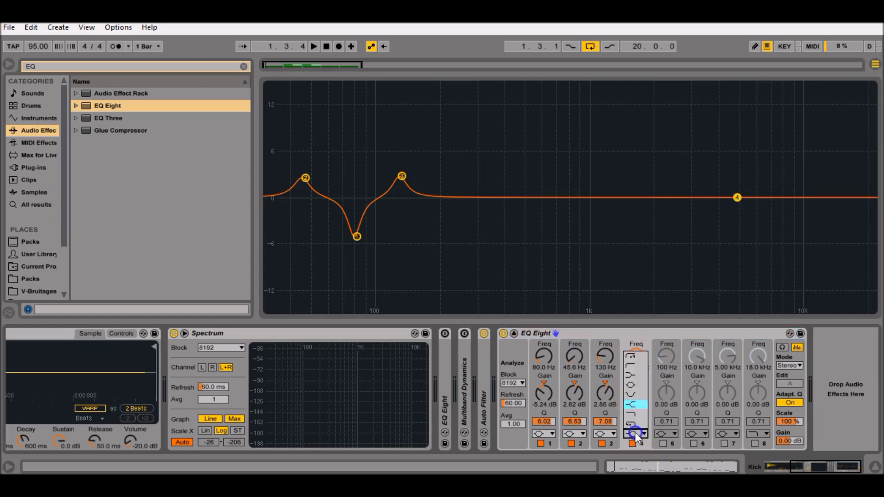
left_click(638, 386)
left_click_drag(637, 361, 637, 402)
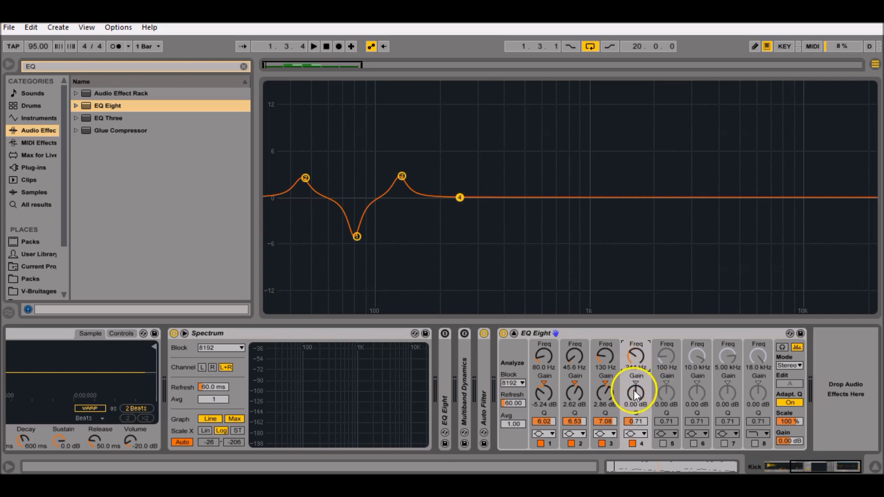
left_click_drag(635, 394, 638, 417)
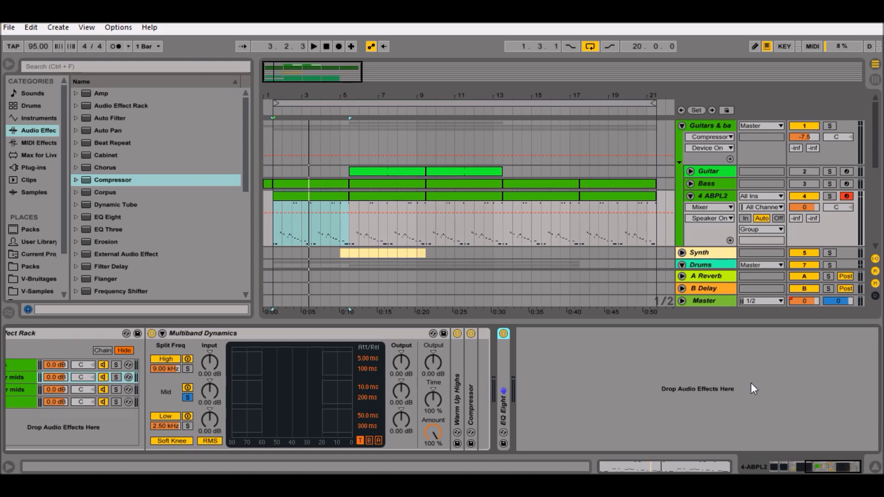
- Add a Compressor after the EQ Eight on the 4 ABPL2 bass track and expand its sidechain section
left_click(714, 197)
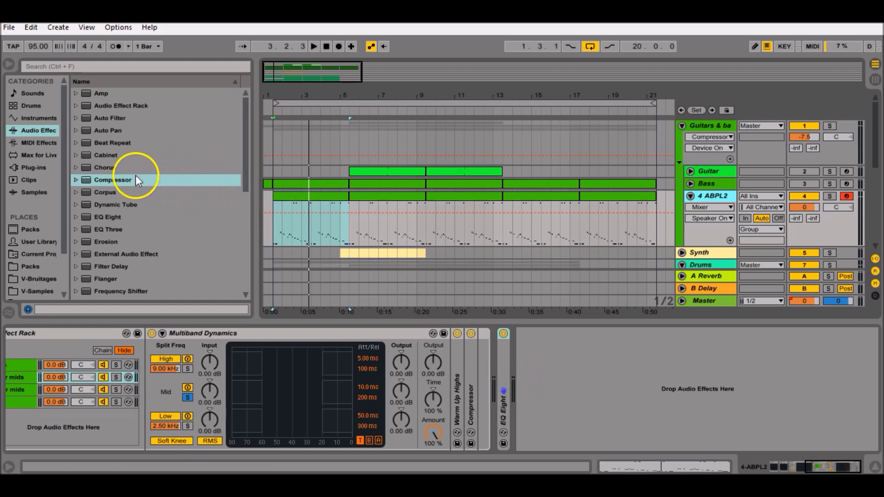
left_click_drag(129, 180, 541, 354)
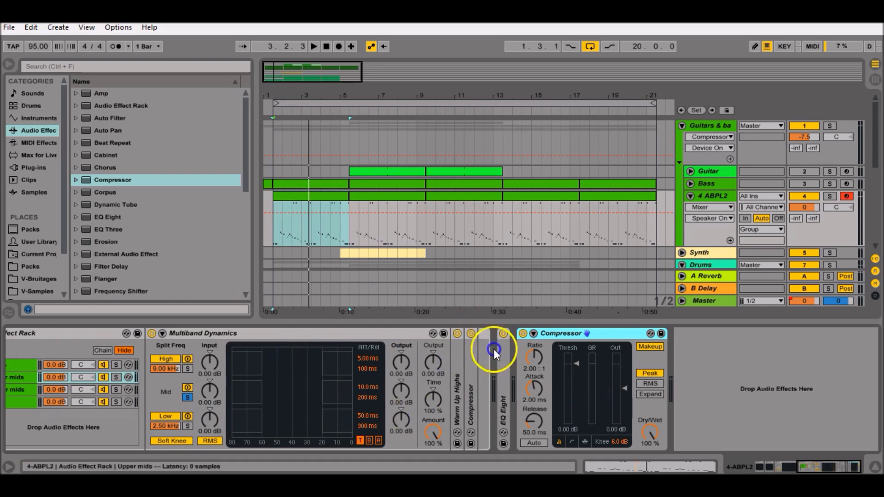
left_click(533, 333)
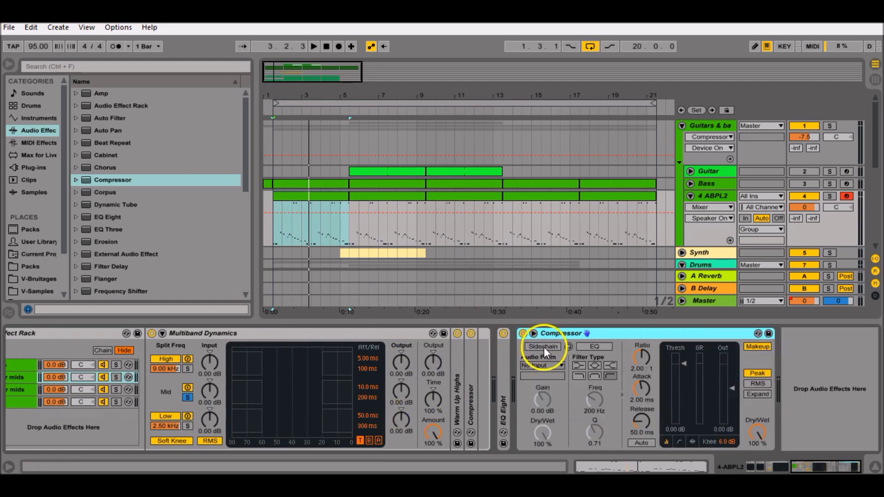
- Enable the Compressor's sidechain with Kick as the audio source and start playback
left_click(550, 346)
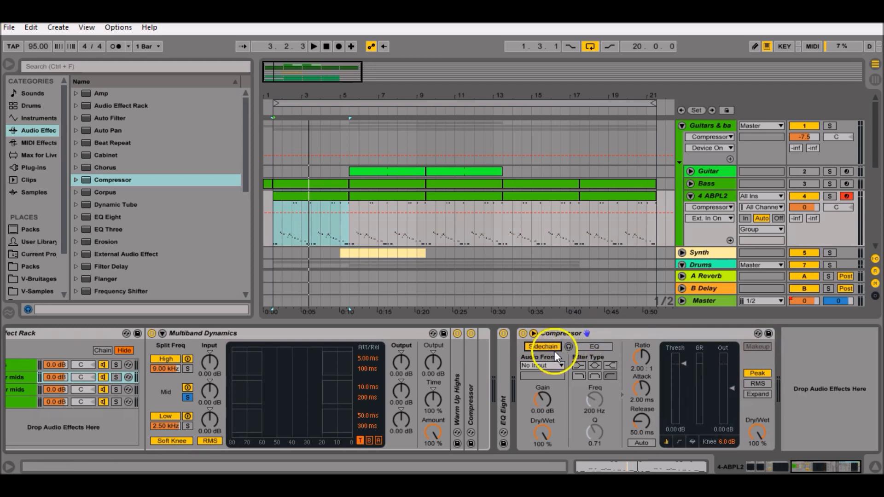
left_click(551, 365)
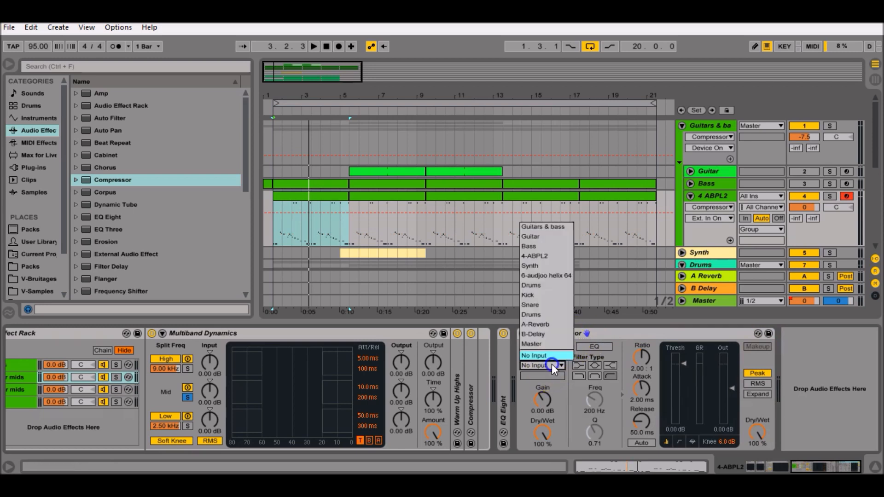
left_click(543, 297)
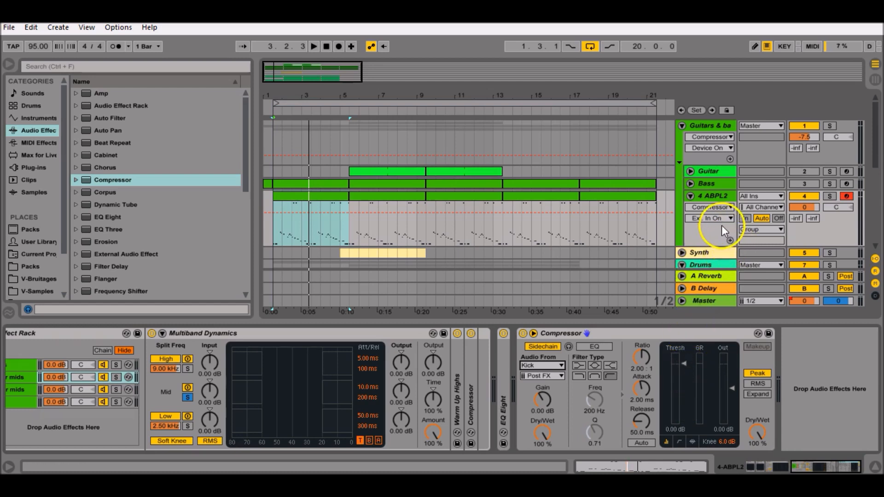
key("space")
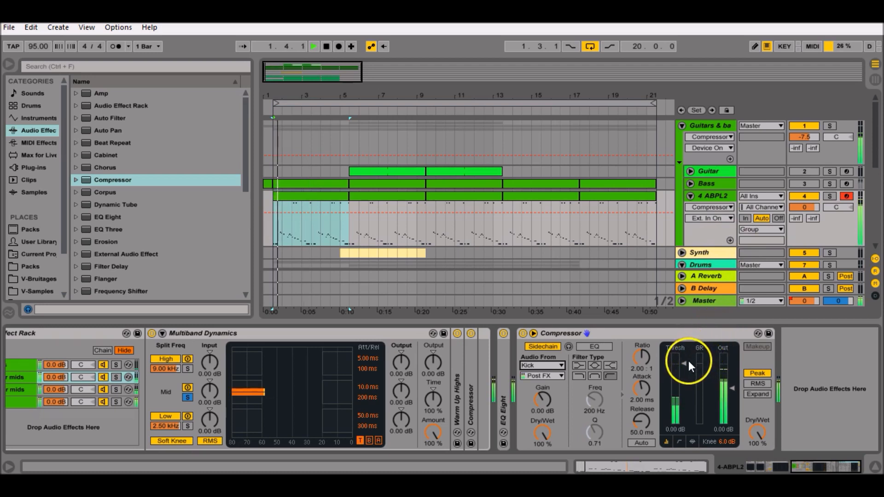
- Lower the threshold of the sidechained Compressor on the 4 ABPL2 bass track
mouse_move(684, 363)
left_mouse_down()
mouse_move(679, 411)
mouse_move(680, 399)
mouse_move(686, 410)
left_mouse_up()
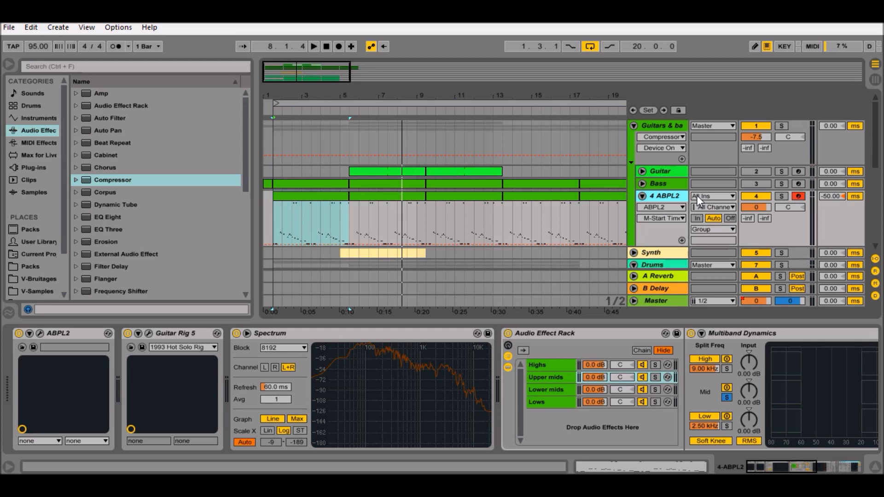
- Unfold the Master track's The New Lord - Master 4 rack and examine its mids and lows chains, switching the rack on only while viewing them
left_click(655, 301)
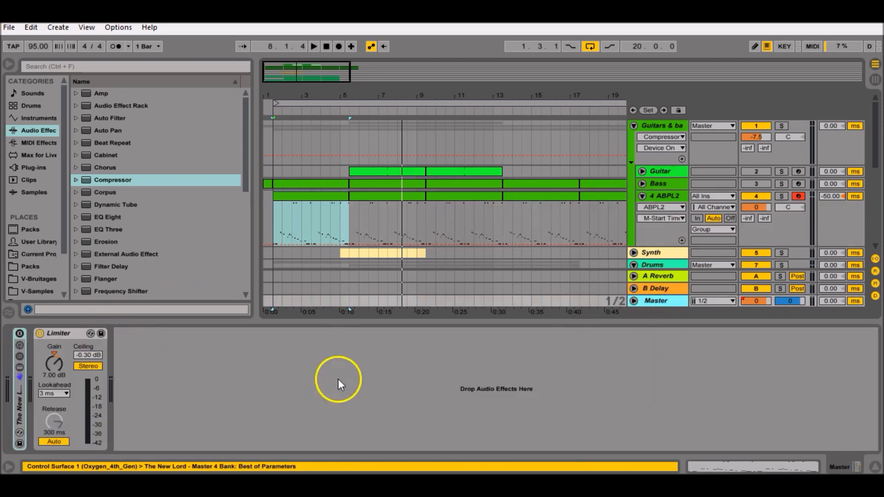
double_click(15, 399)
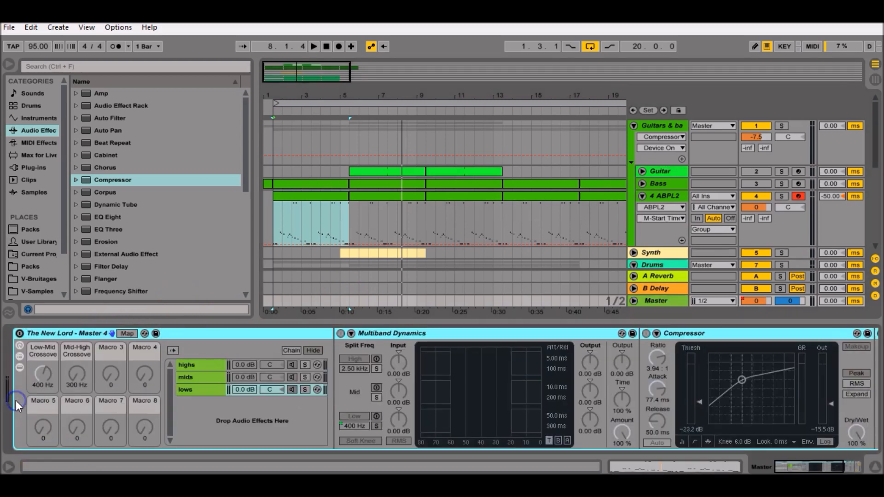
left_click(20, 333)
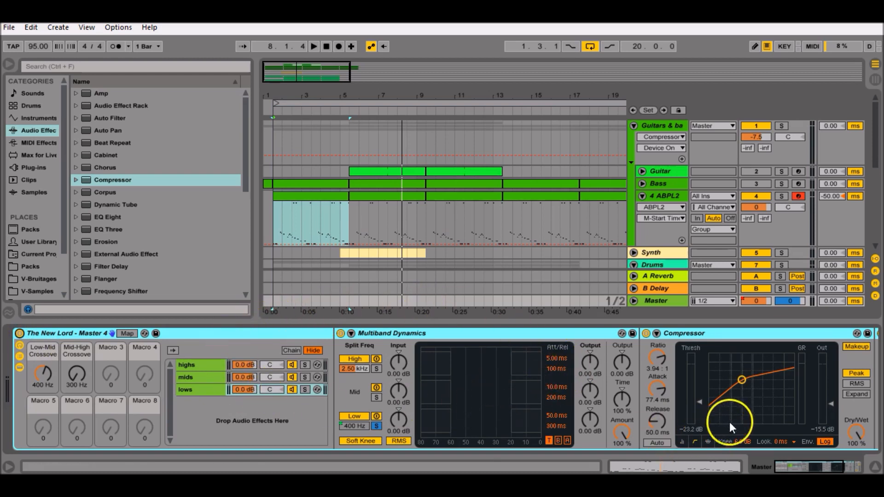
left_click(200, 378)
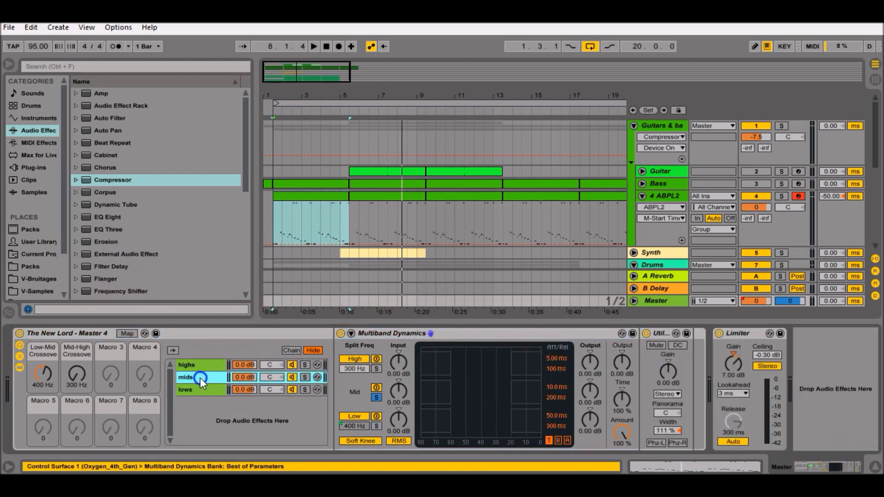
left_click(197, 388)
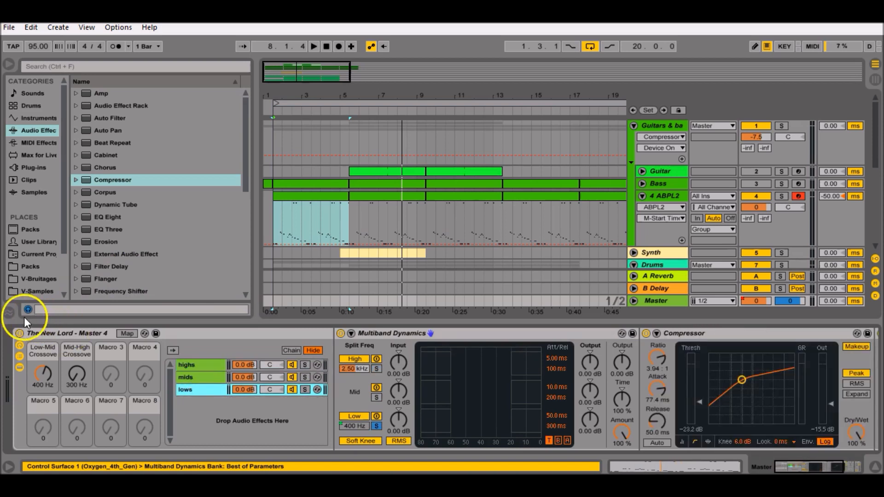
left_click(18, 333)
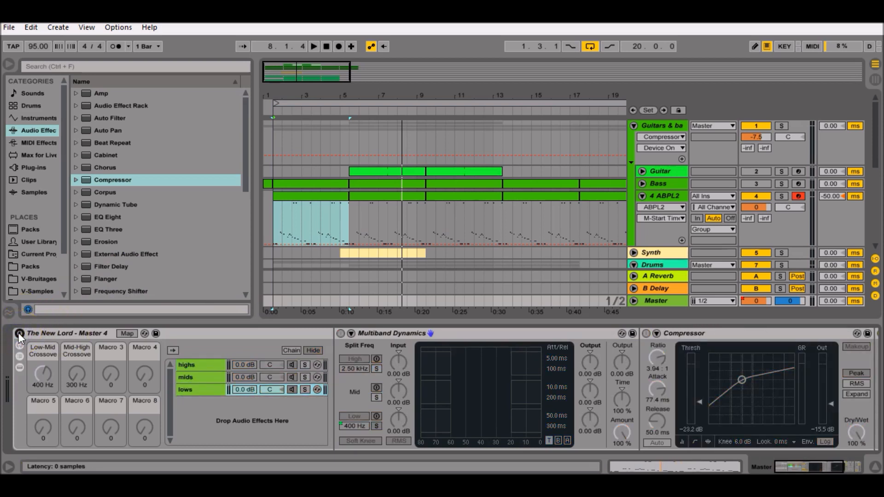
left_click(383, 233)
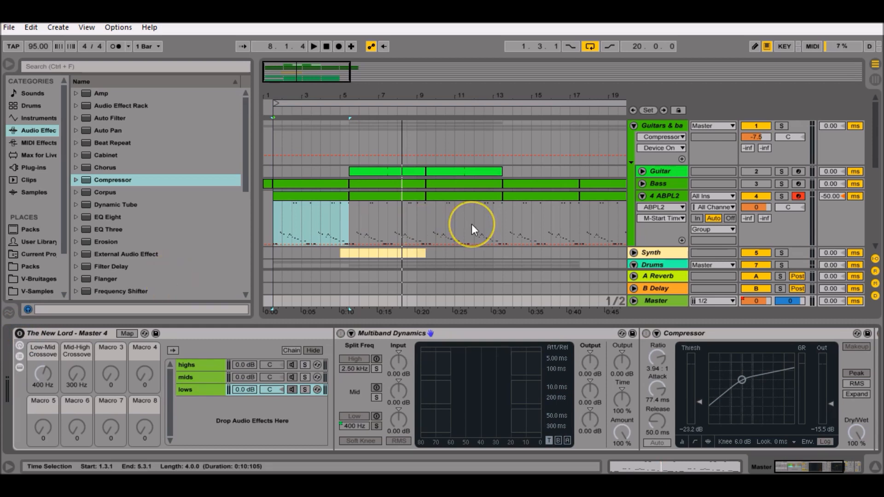